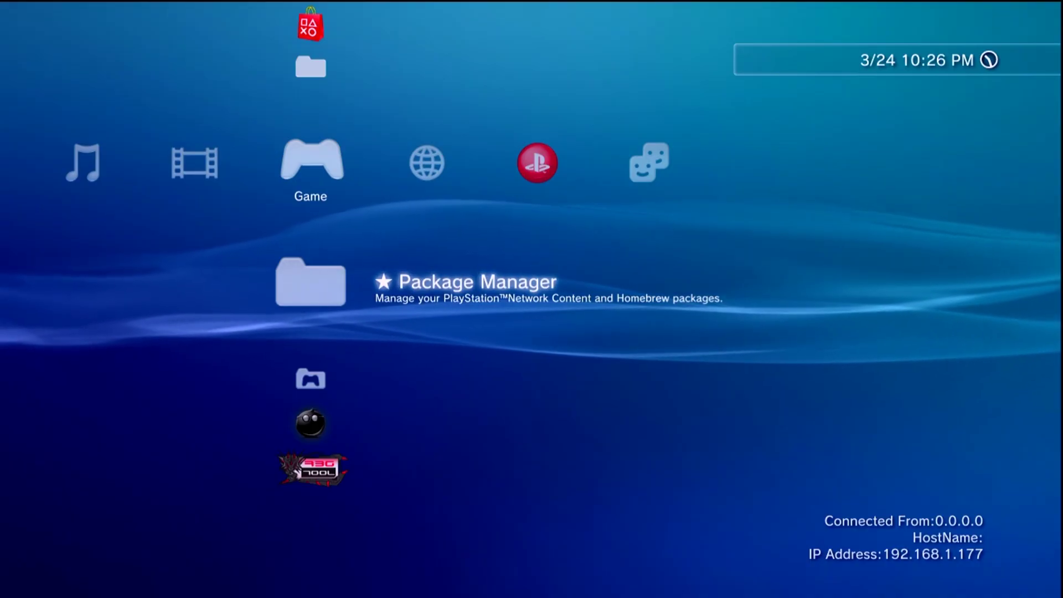
pyautogui.press('Down')
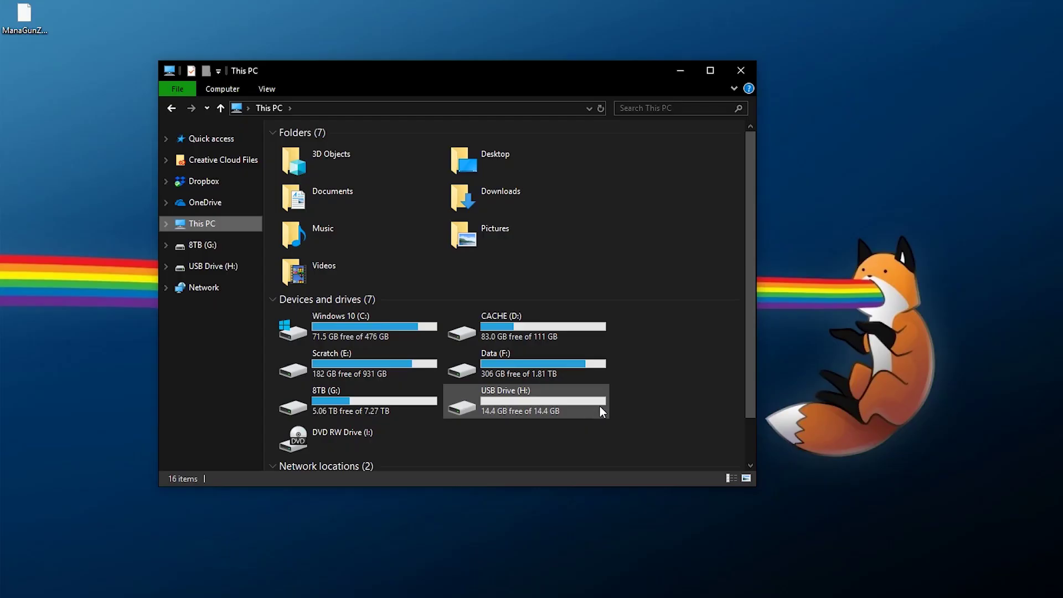
# Check the format settings of USB Drive (H:), including its file system, and close them without formatting.
pyautogui.rightClick(579, 406)
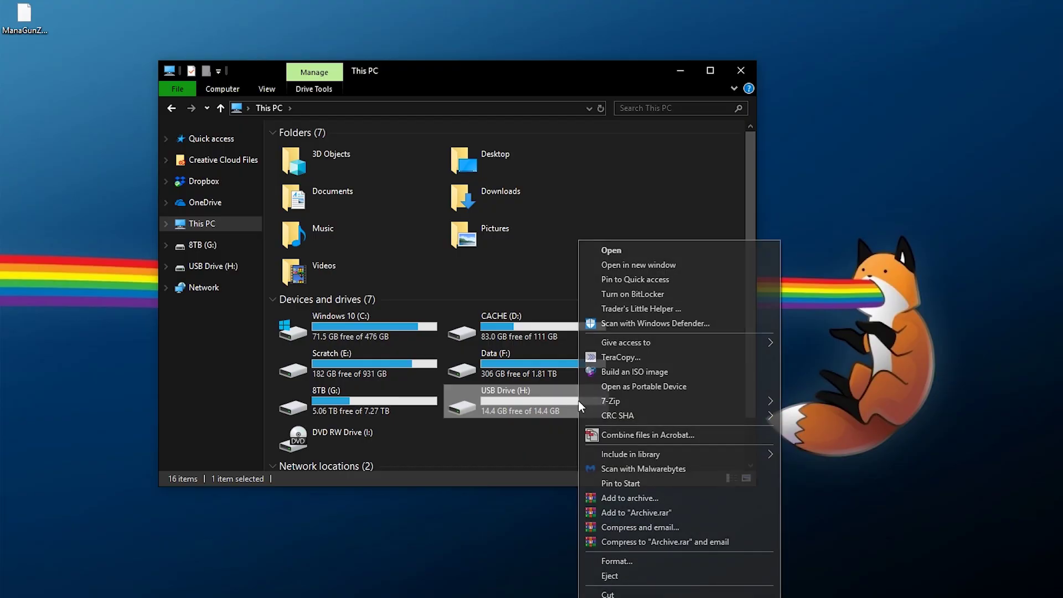
pyautogui.click(604, 562)
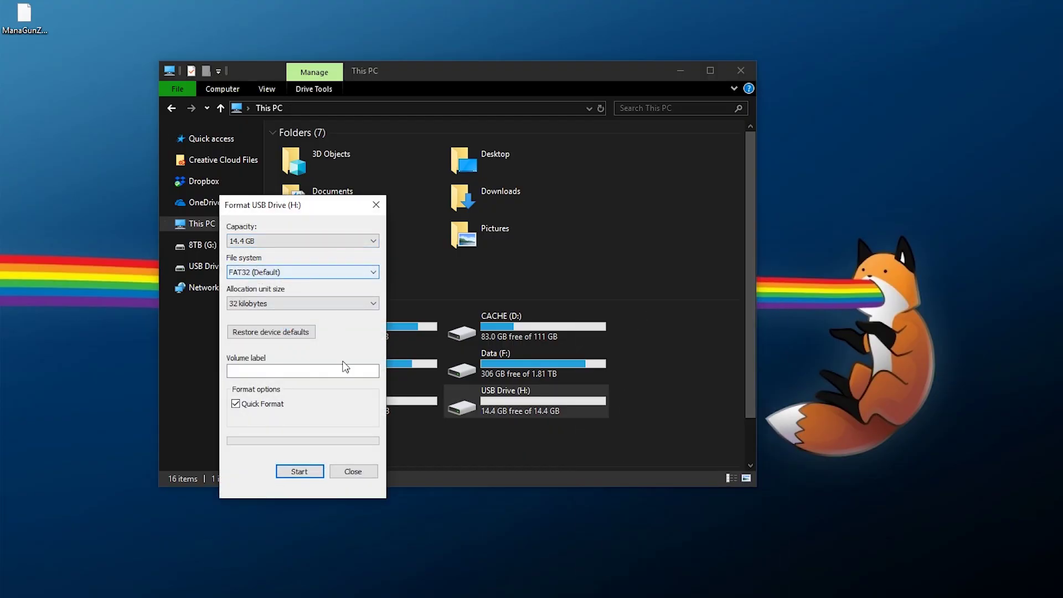
pyautogui.click(344, 473)
# Copy the ManaGunZ package file from the desktop to the root of USB Drive (H:) and eject the drive.
pyautogui.doubleClick(558, 396)
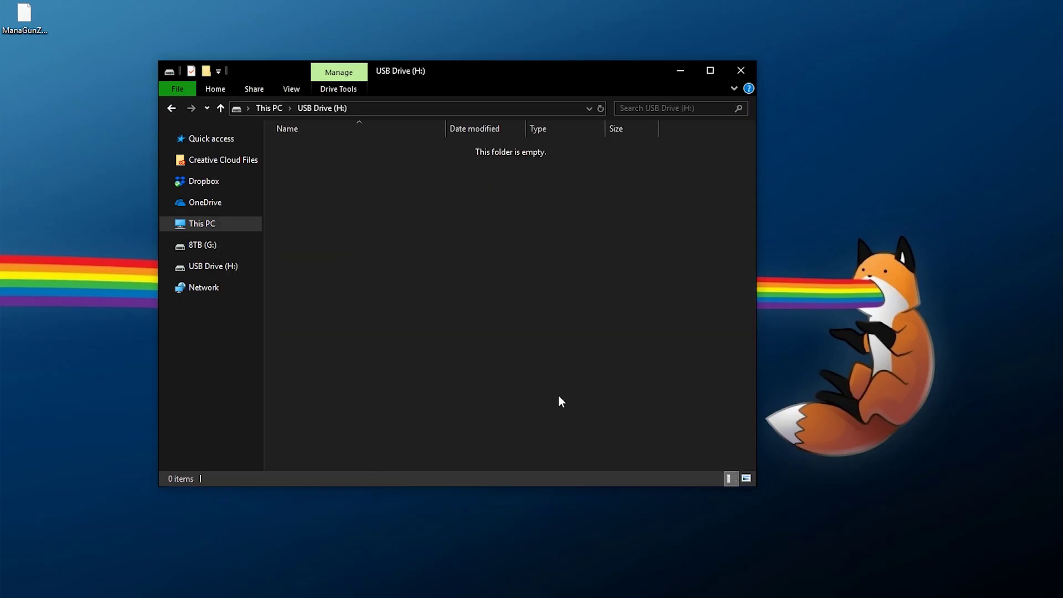
pyautogui.moveTo(24, 16); pyautogui.dragTo(480, 195)
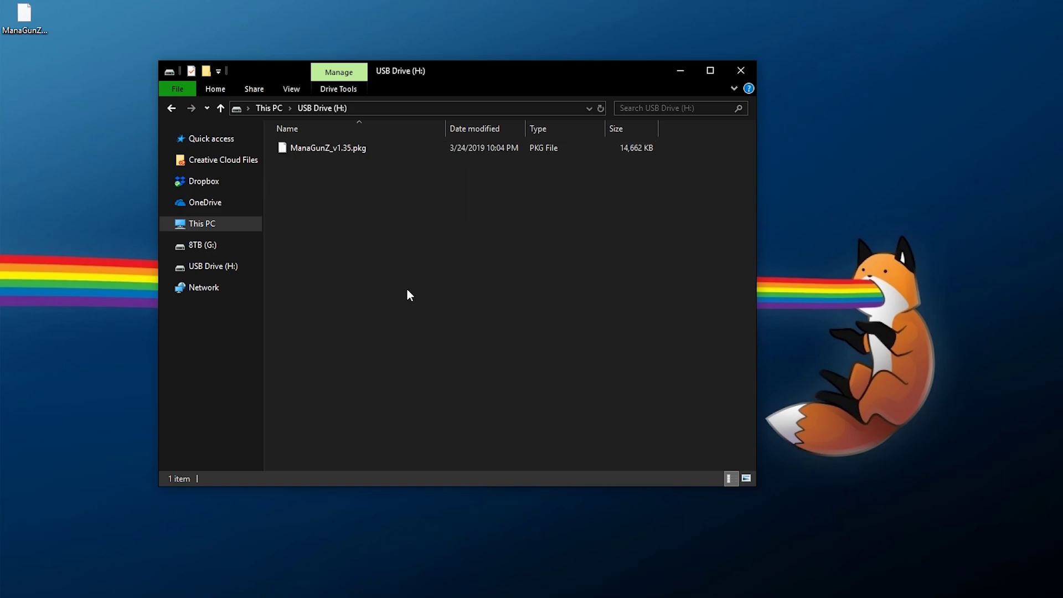
pyautogui.click(203, 224)
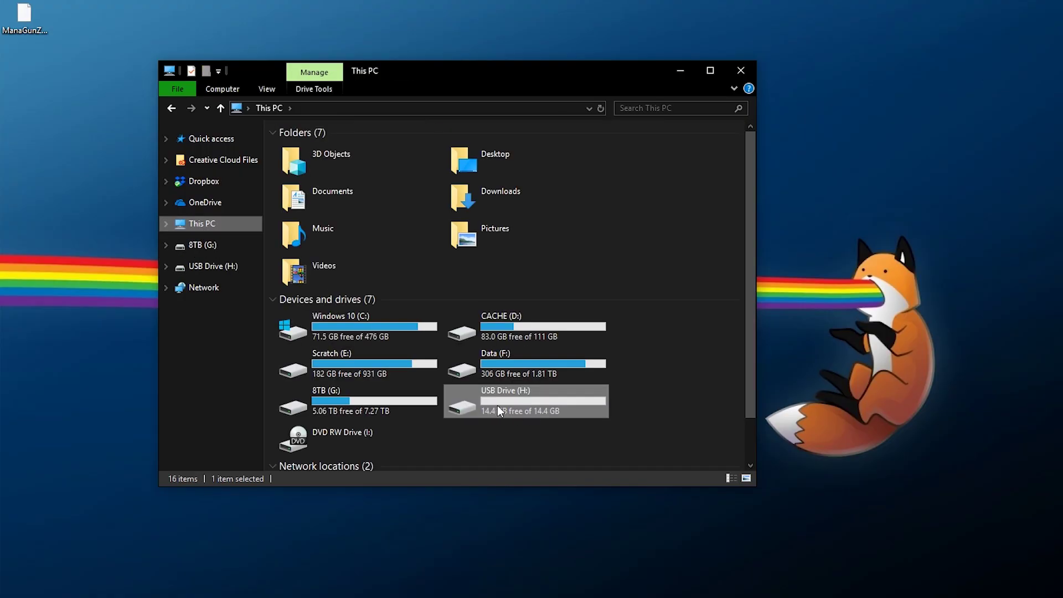
pyautogui.rightClick(541, 400)
pyautogui.click(573, 576)
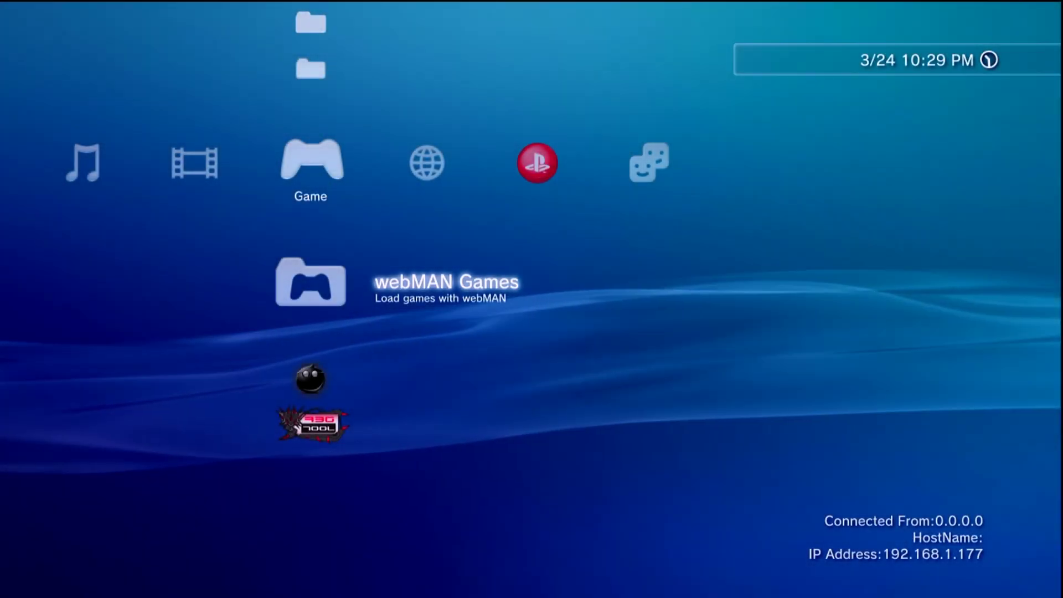
# On the PS3, install ManaGunZ_v1.35.pkg from the root of the USB storage device using Package Manager's Standard option.
pyautogui.press('Up')
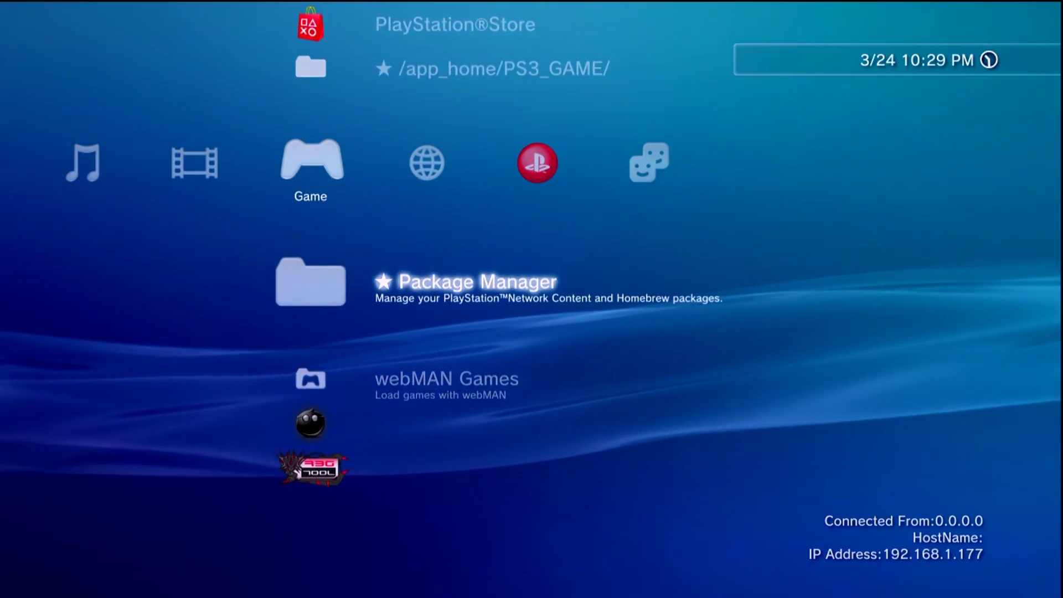
pyautogui.press('Return')
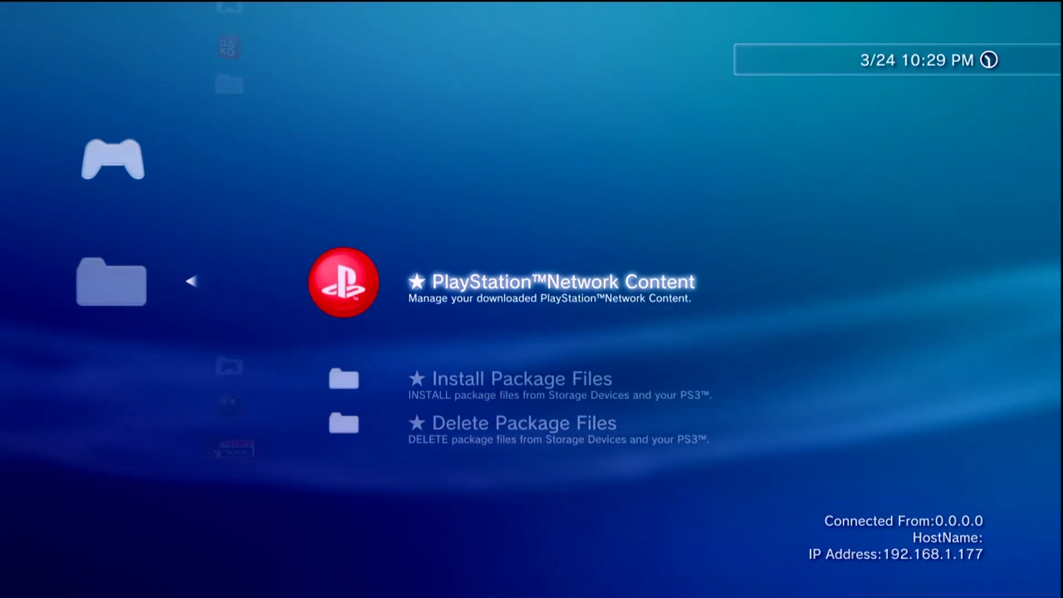
pyautogui.press('Down')
pyautogui.press('Return')
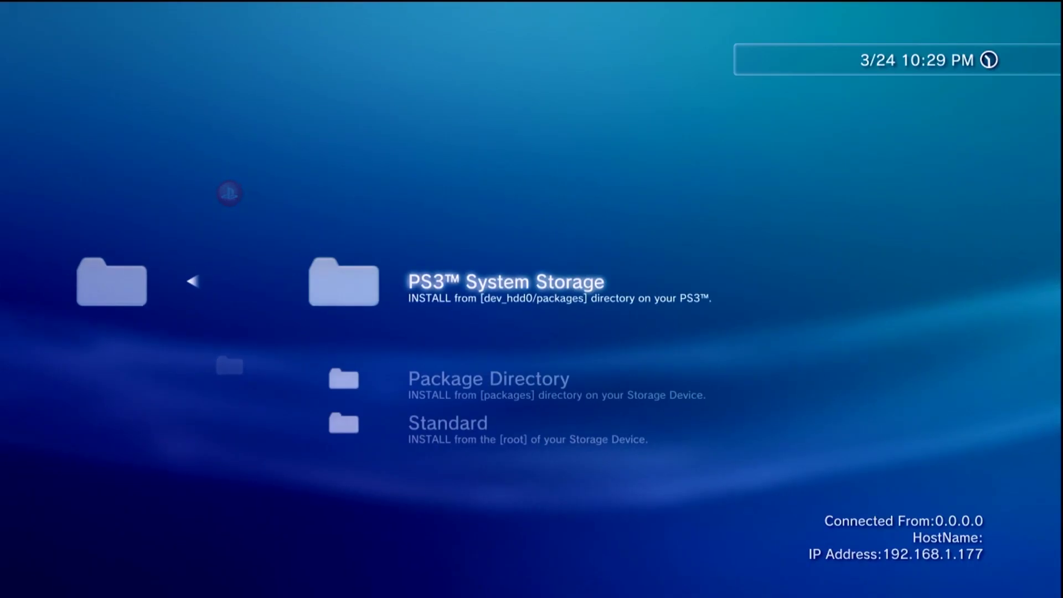
pyautogui.press('Down')
pyautogui.press('Down')
pyautogui.press('Return')
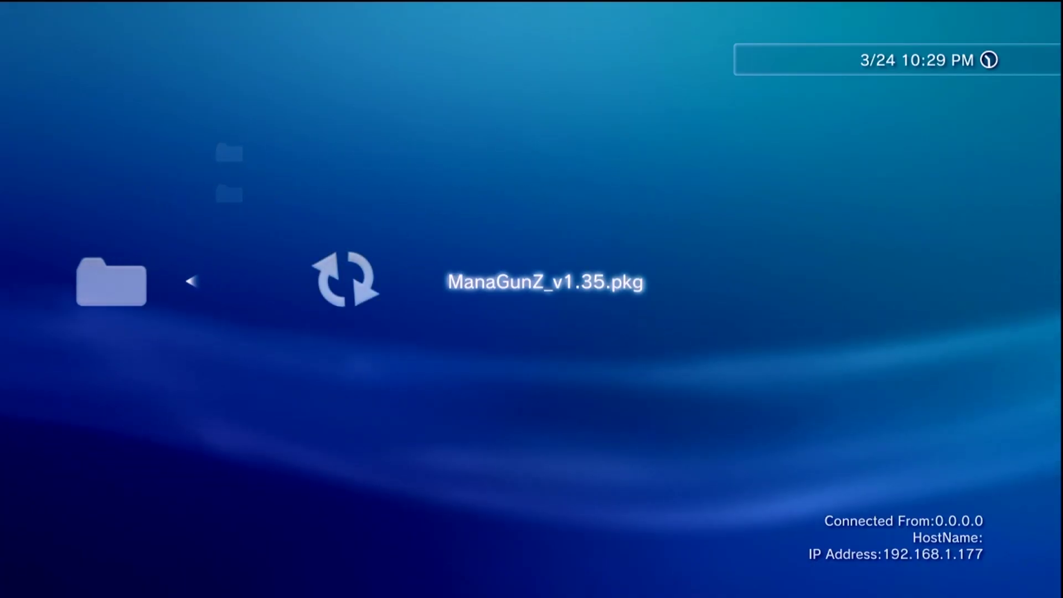
pyautogui.press('Return')
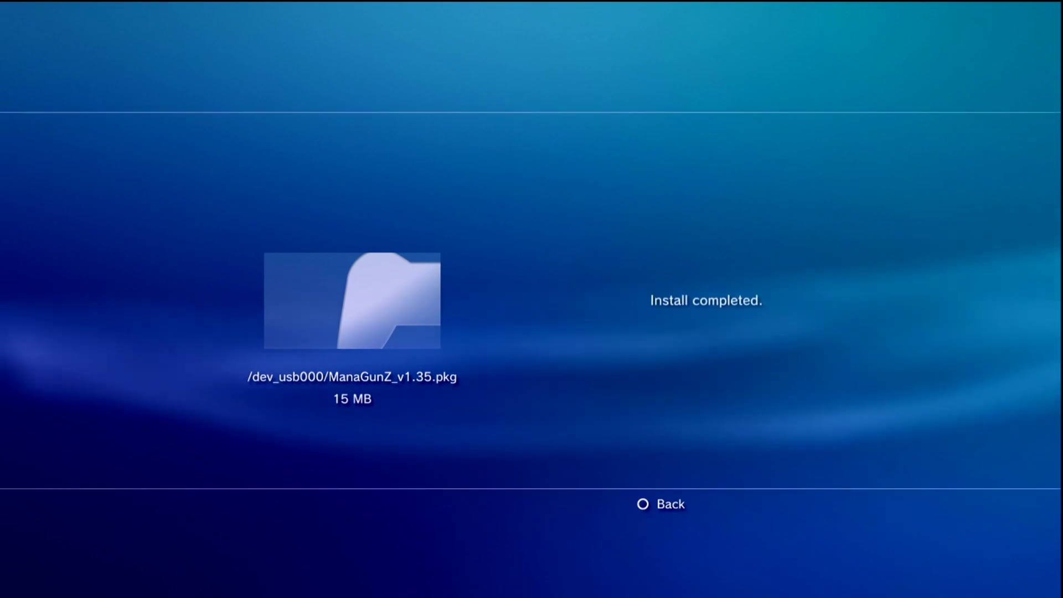
pyautogui.press('Escape')
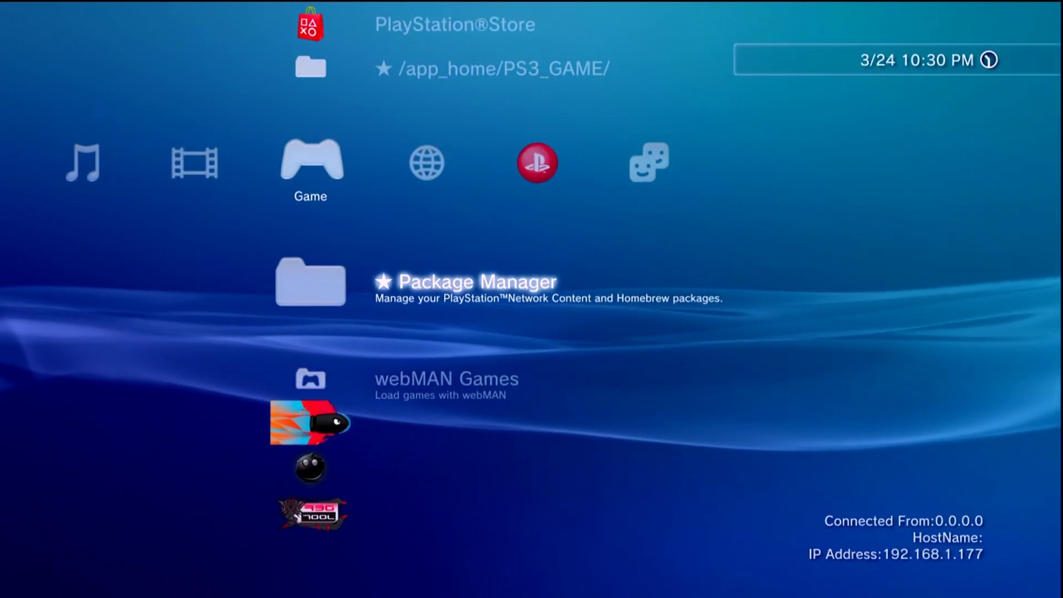
# Launch mmCM from the PS3's Game category.
pyautogui.press('Down')
pyautogui.press('Down')
pyautogui.press('Down')
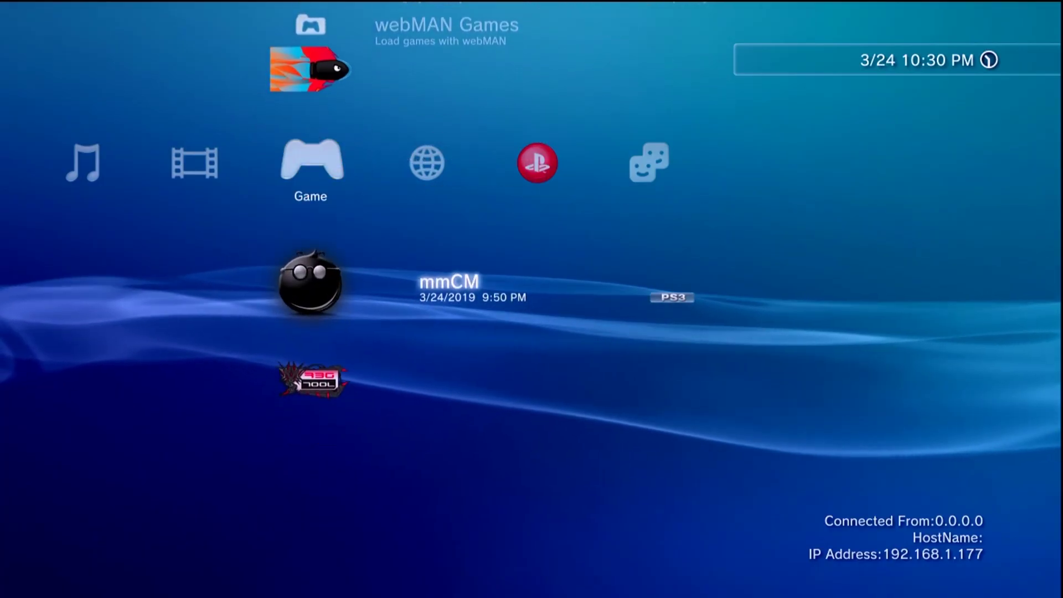
pyautogui.press('Return')
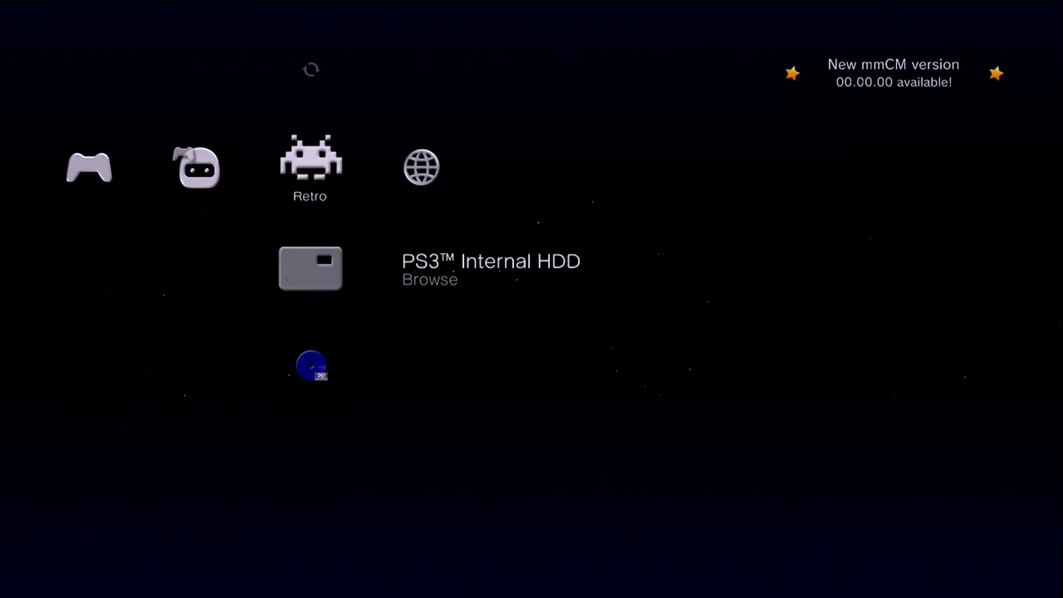
# Go to mmCM's Settings category and view the System Information.
pyautogui.press('Left')
pyautogui.press('Left')
pyautogui.press('Left')
pyautogui.press('Left')
pyautogui.press('Left')
pyautogui.press('Left')
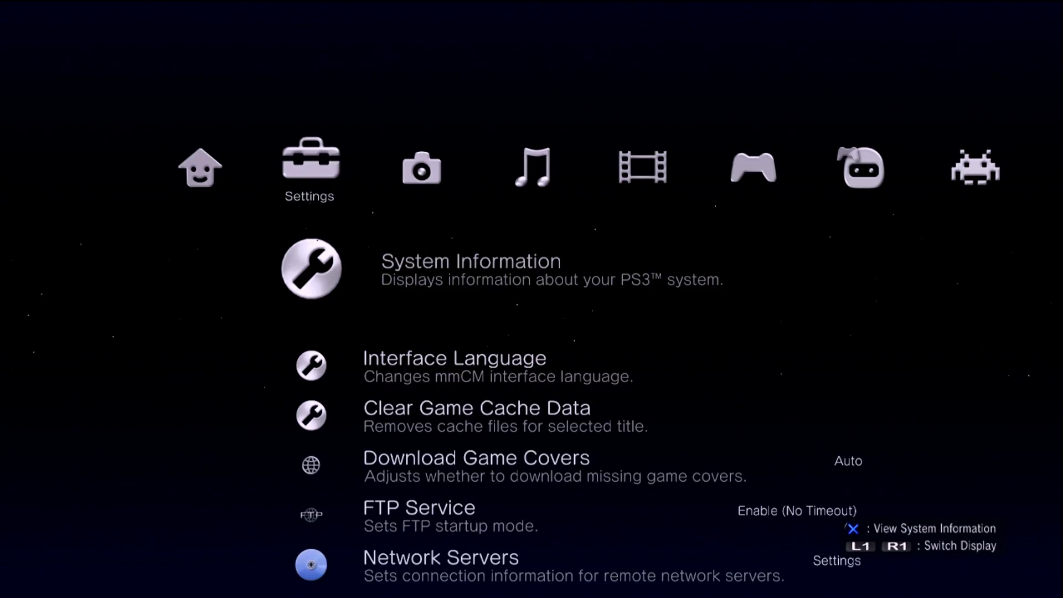
pyautogui.press('Return')
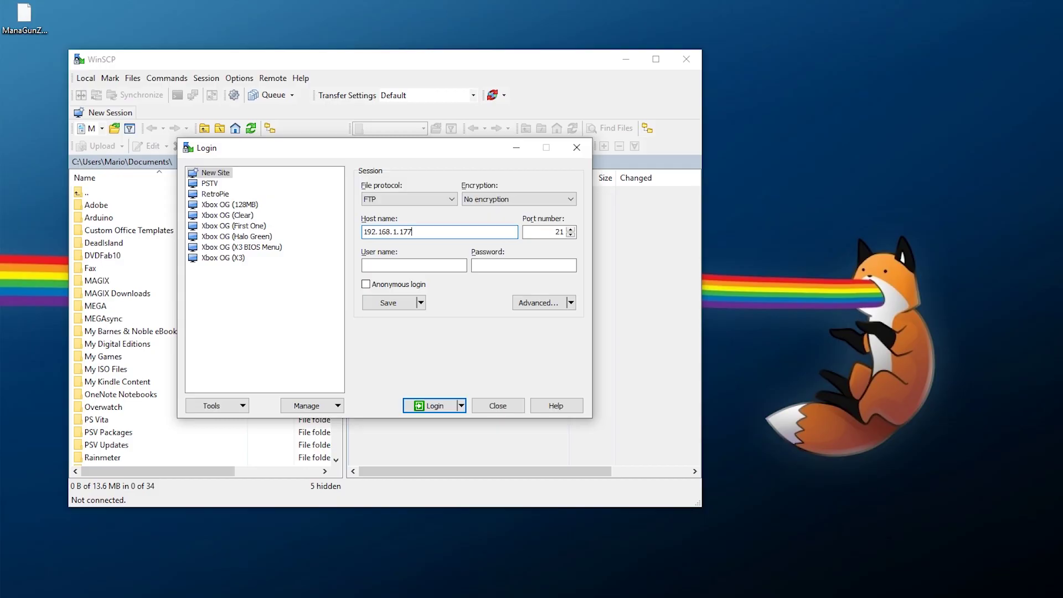
# In WinSCP, connect to 192.168.1.177 over unencrypted FTP with anonymous login and open the remote folder /dev_hdd0/PS2ISO.
pyautogui.click(413, 203)
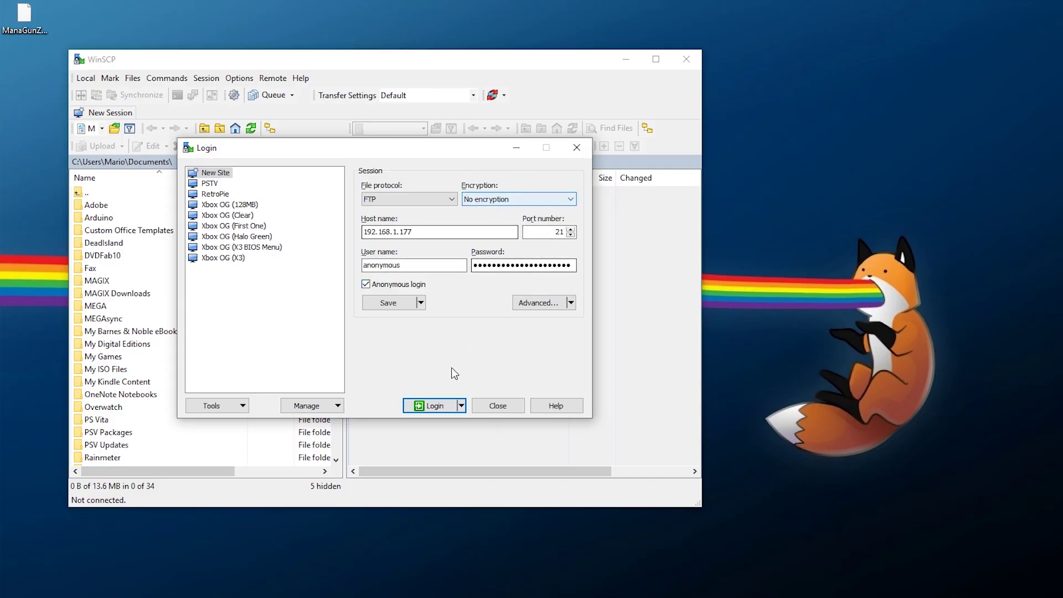
pyautogui.click(427, 410)
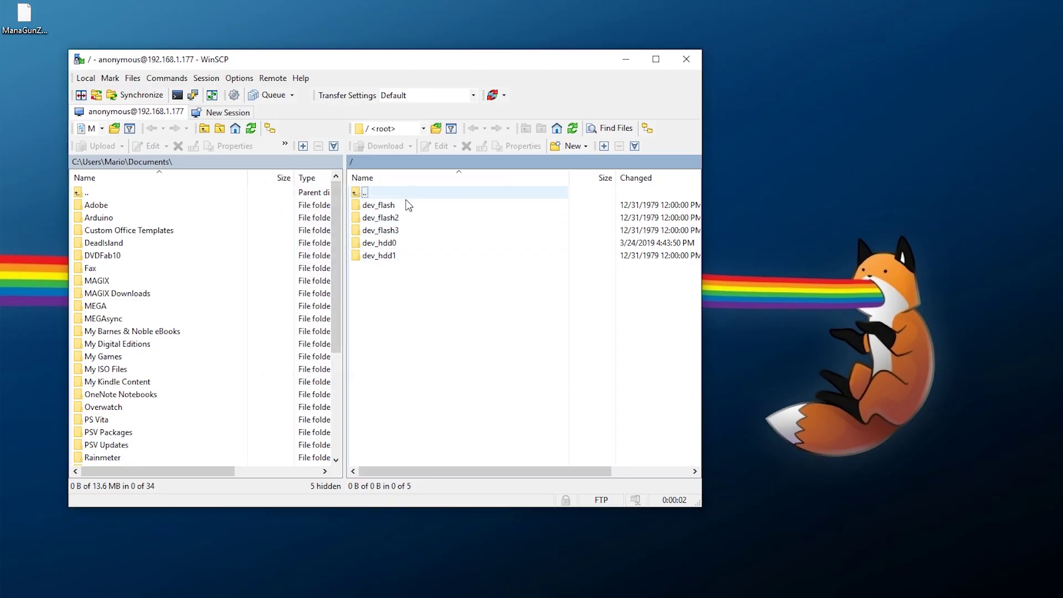
pyautogui.doubleClick(403, 244)
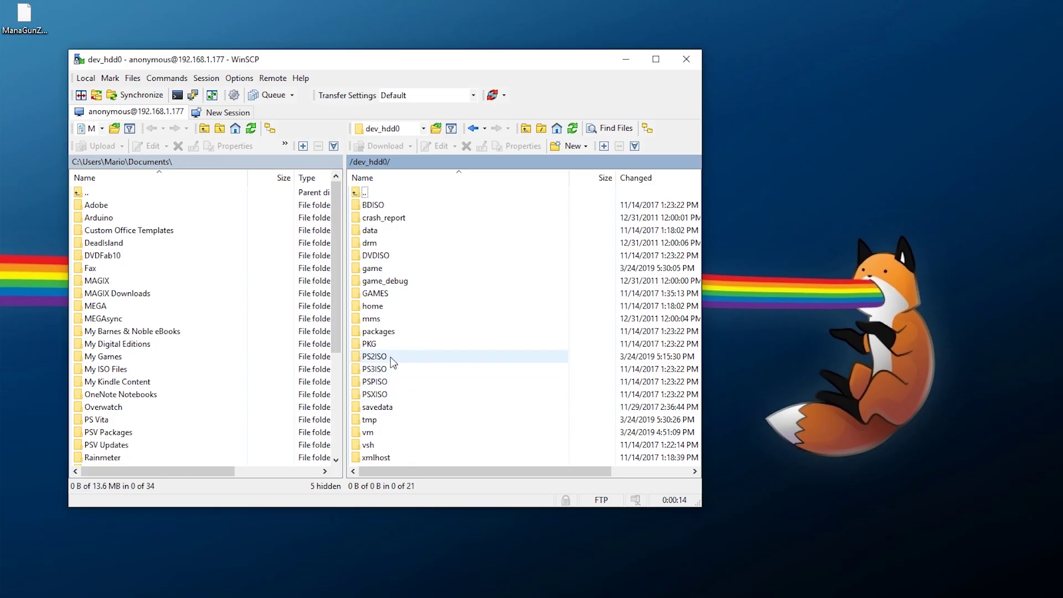
pyautogui.click(411, 359)
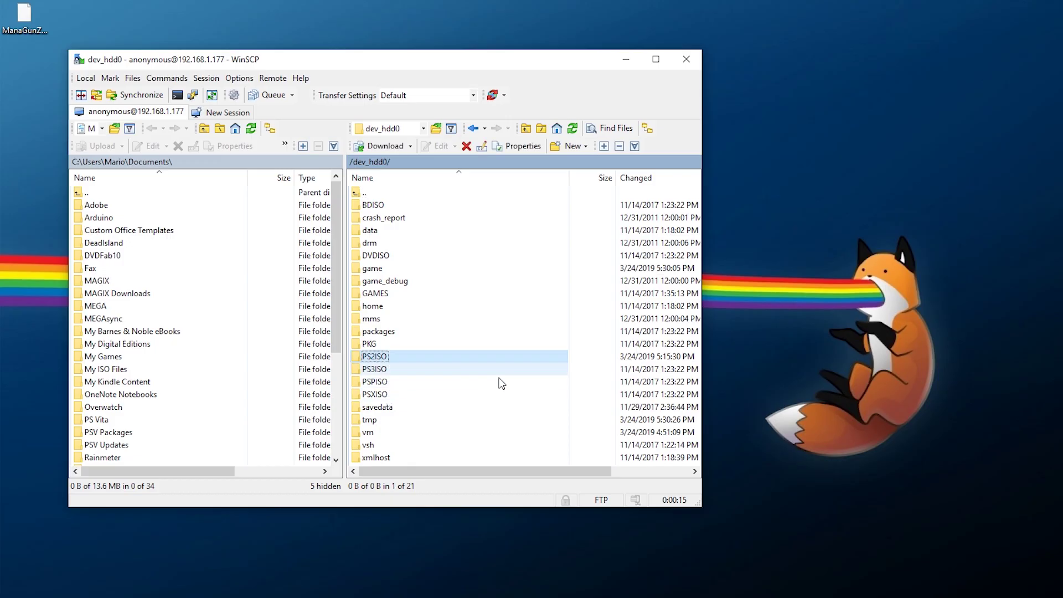
pyautogui.doubleClick(425, 357)
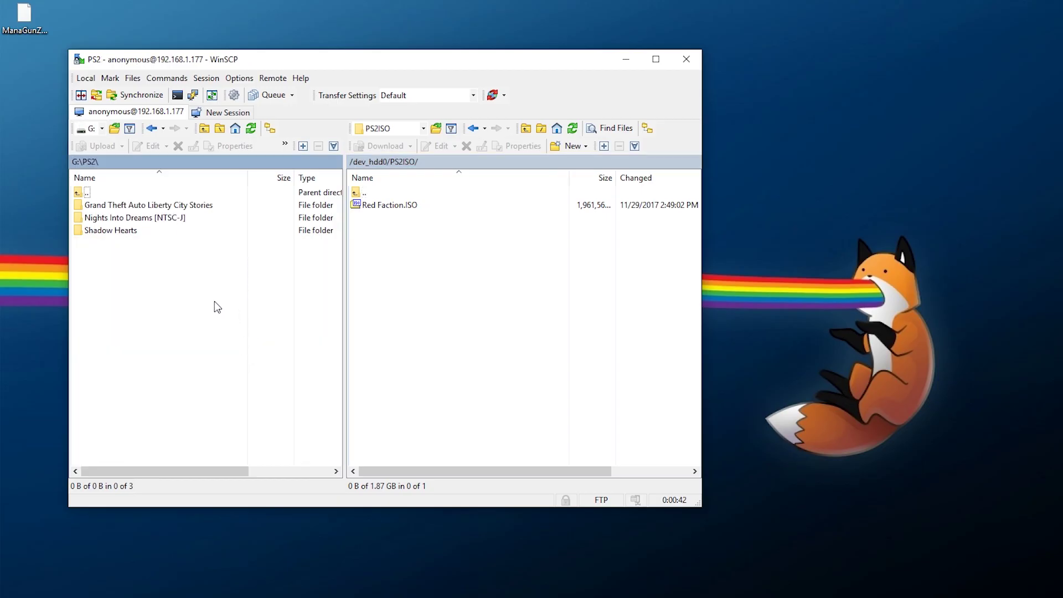
# Upload Grand Theft Auto Liberty City Stories.iso from its folder in G:\PS2 to /dev_hdd0/PS2ISO.
pyautogui.doubleClick(193, 210)
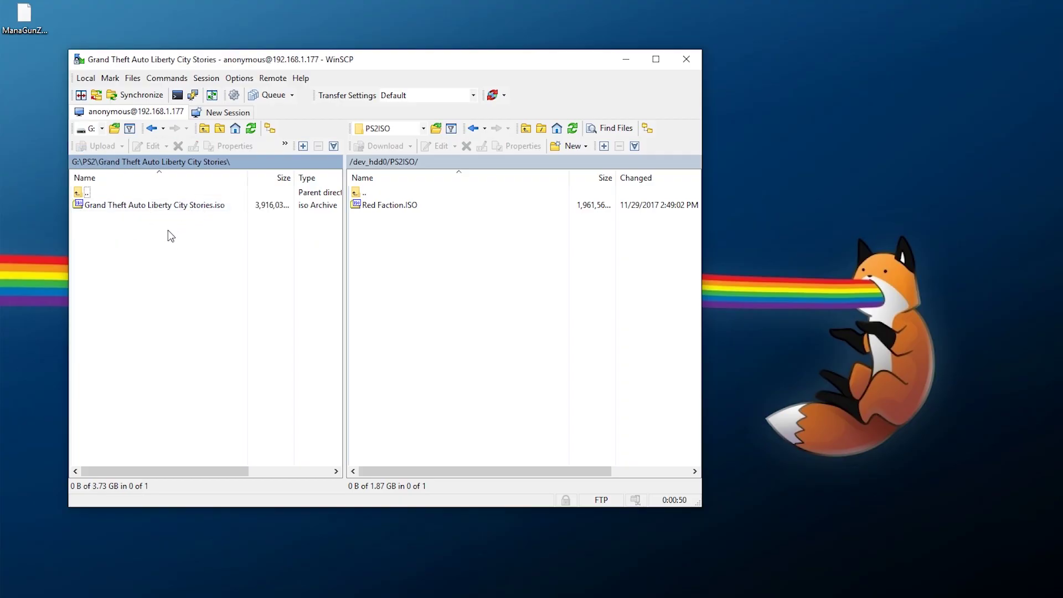
pyautogui.rightClick(138, 206)
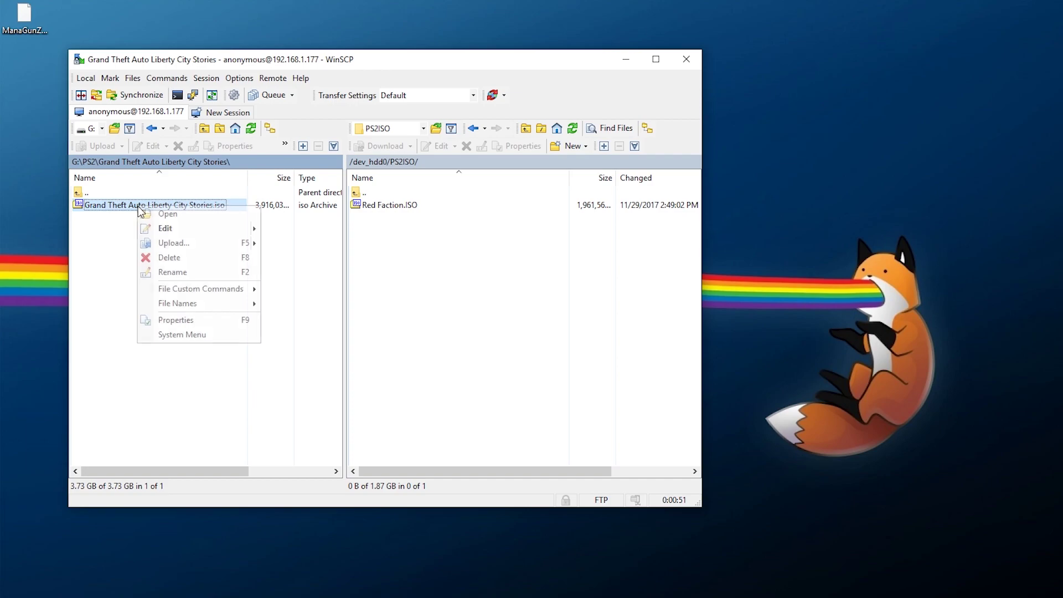
pyautogui.click(166, 242)
pyautogui.press('Return')
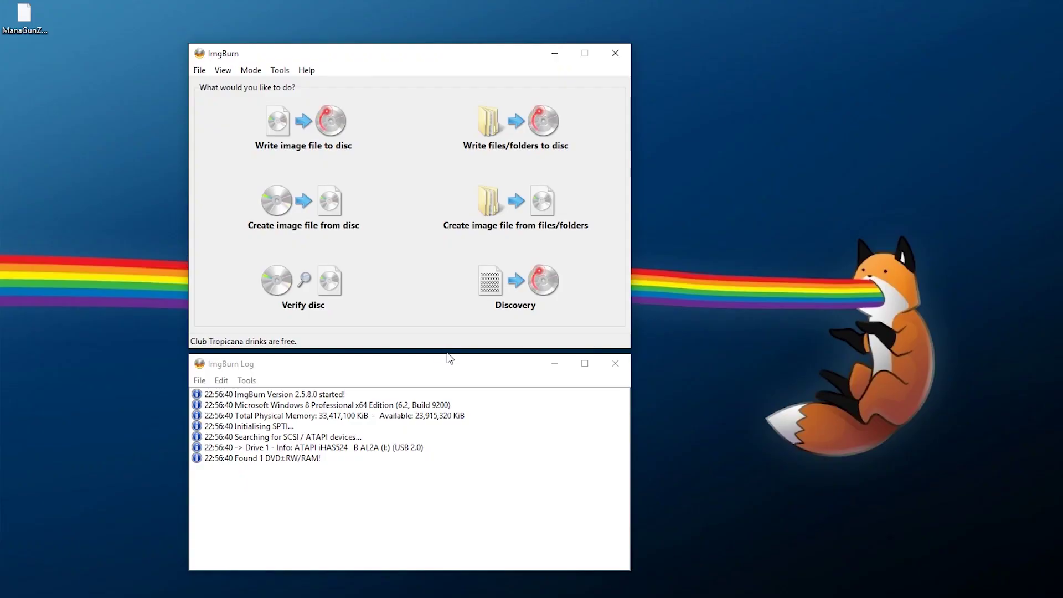
# In ImgBurn, create an image file from the inserted disc with G:\PS2\NIGHTS.ISO as the destination, keeping the MAX read speed.
pyautogui.click(349, 212)
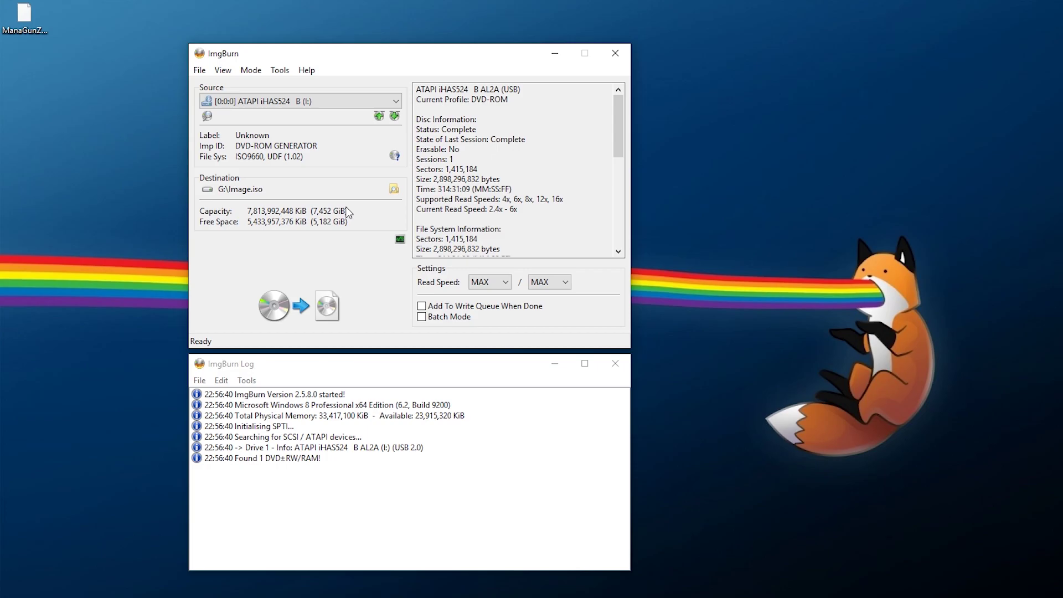
pyautogui.scroll(-3, 534, 156)
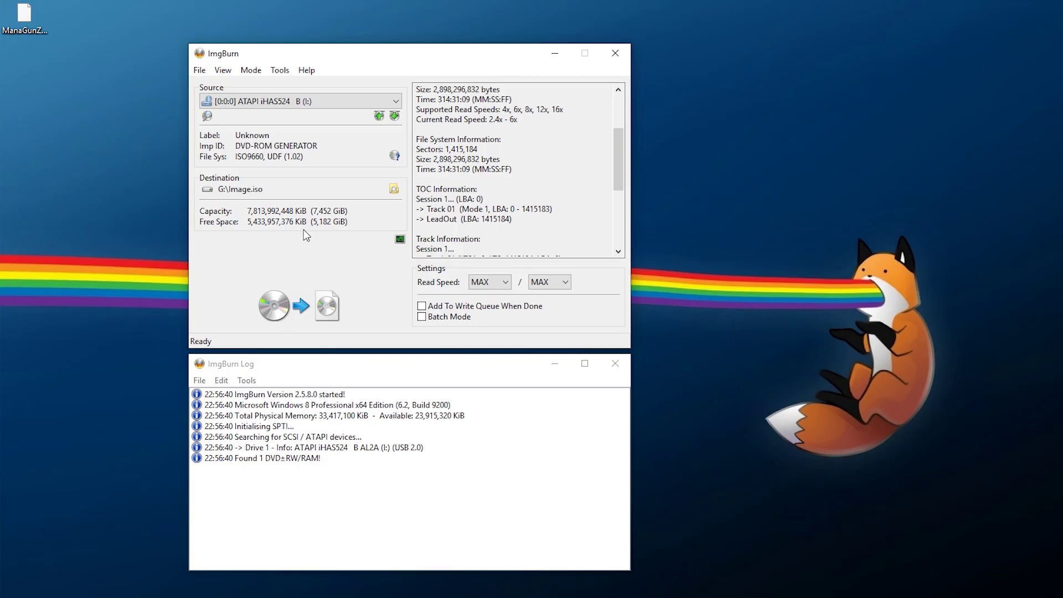
pyautogui.click(394, 190)
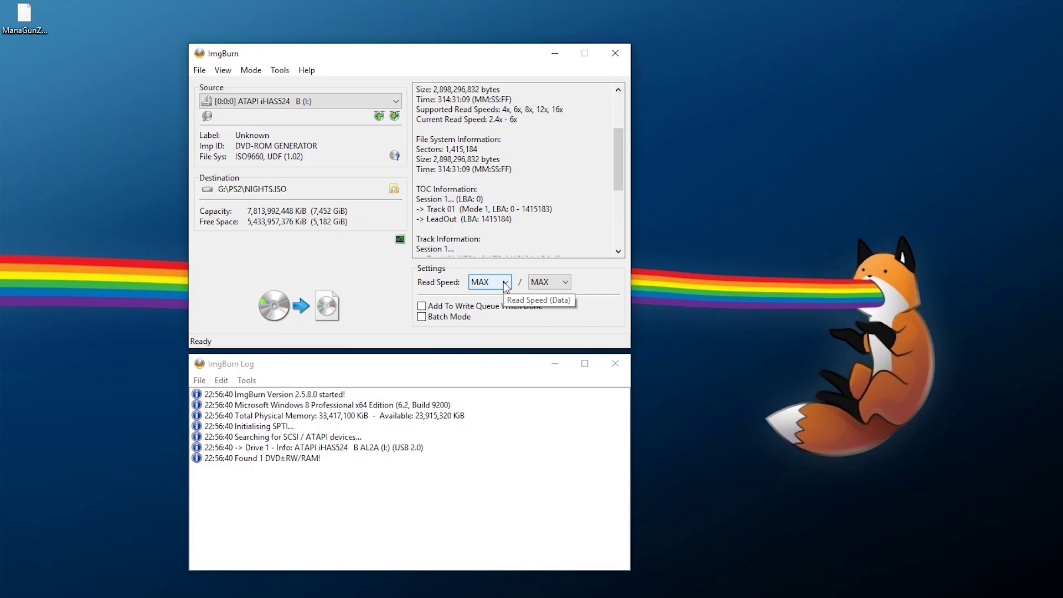
pyautogui.click(327, 314)
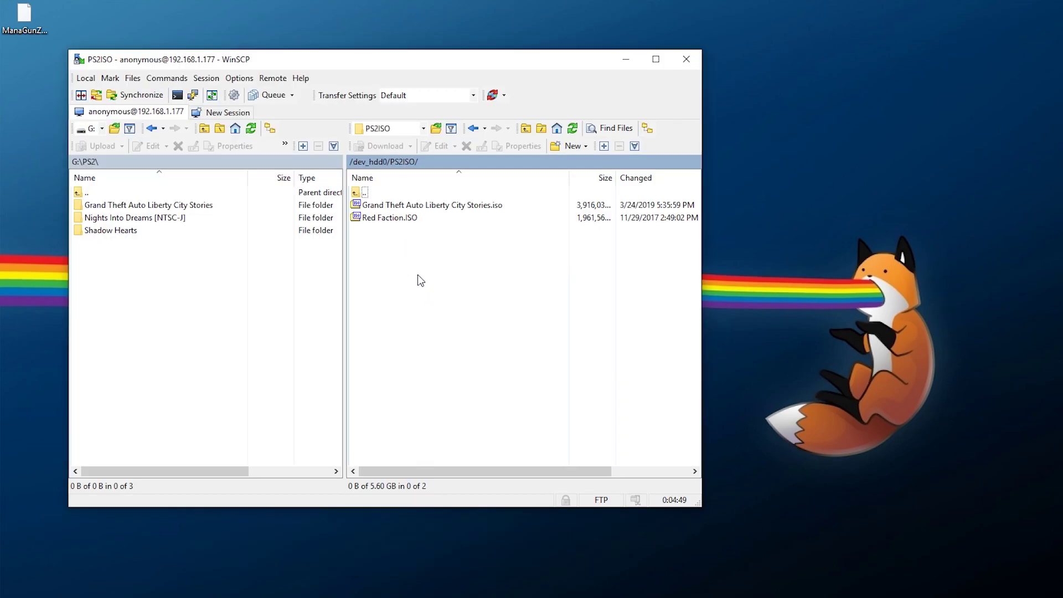
# In WinSCP, upload Nights Into Dreams [NTSC-J].iso to /dev_hdd0/PS2ISO and disconnect the FTP session.
pyautogui.doubleClick(148, 218)
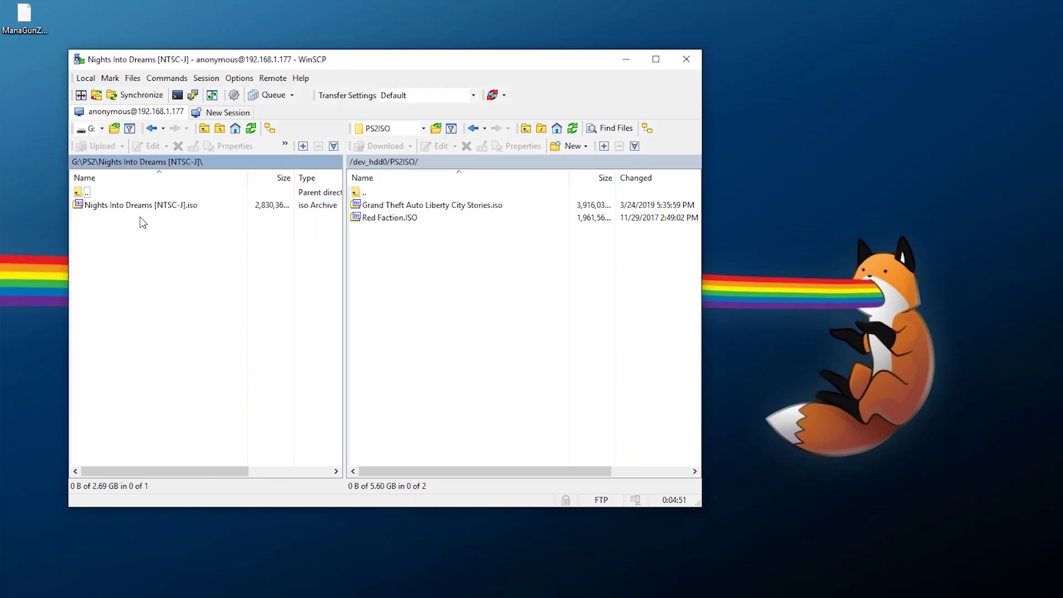
pyautogui.rightClick(130, 205)
pyautogui.click(178, 238)
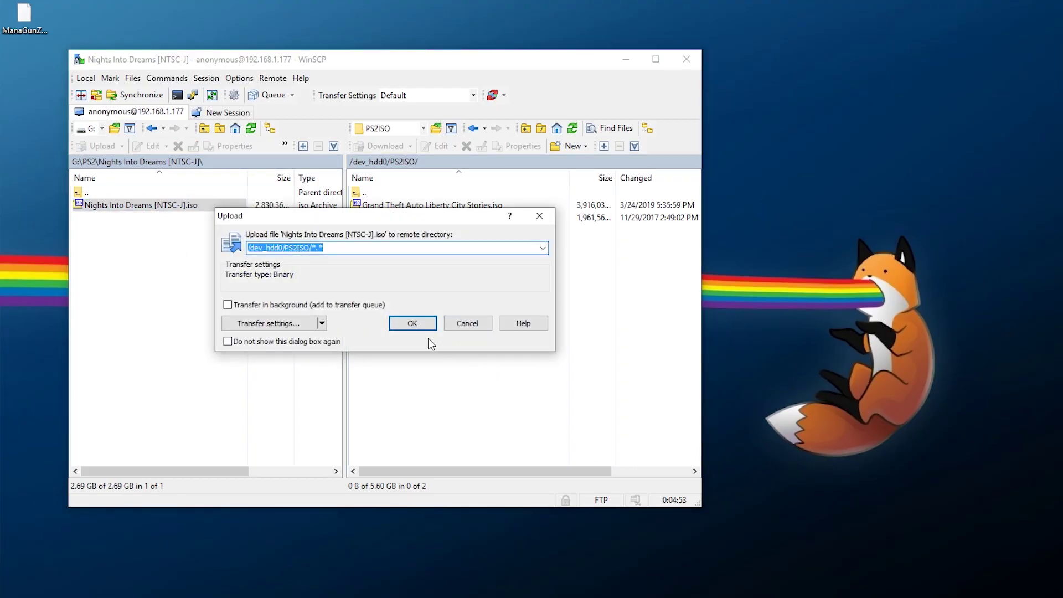
pyautogui.click(422, 325)
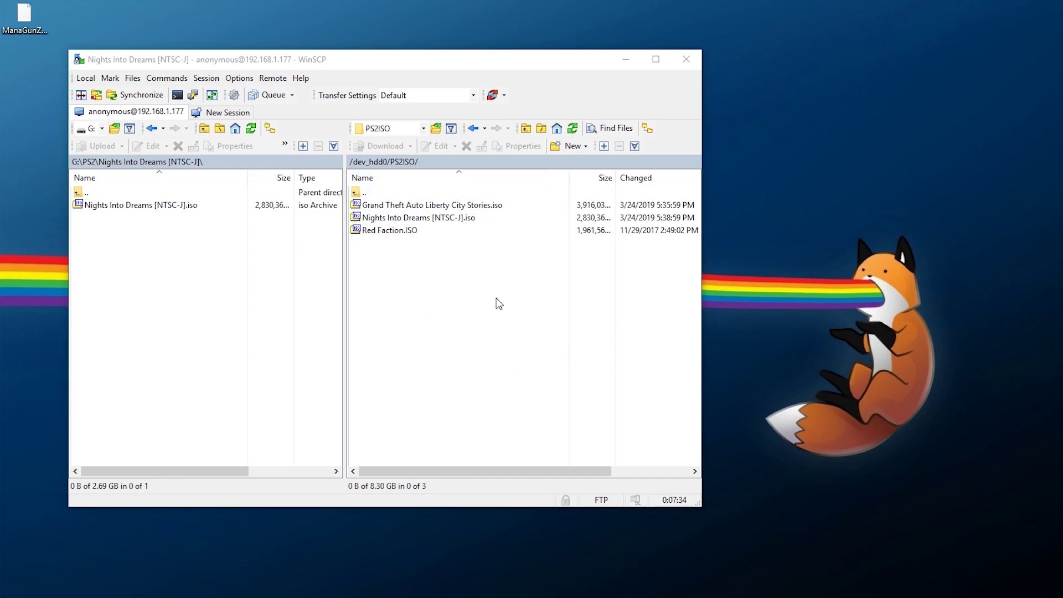
pyautogui.rightClick(114, 114)
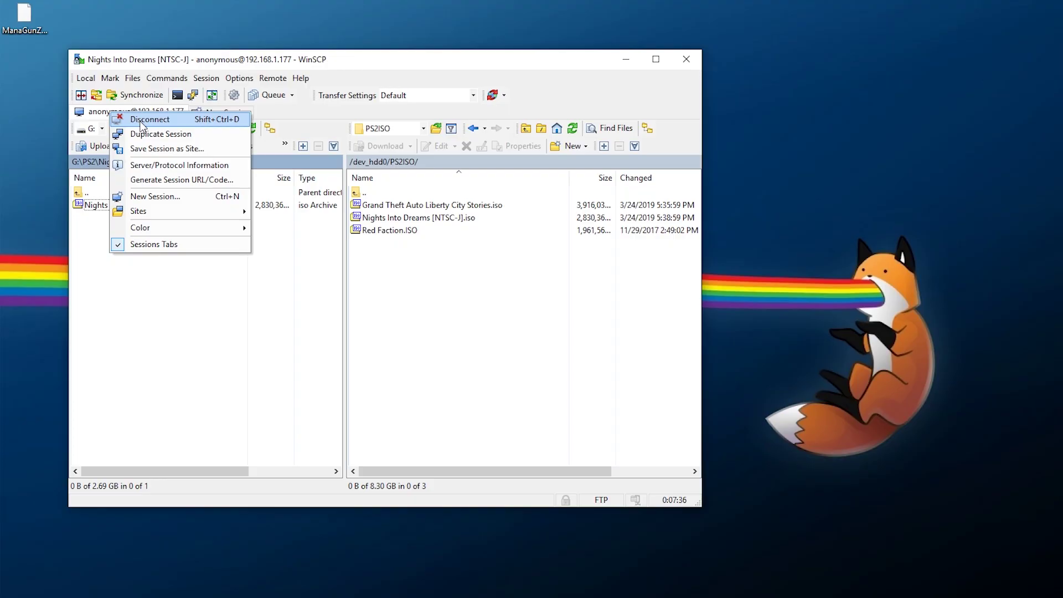
pyautogui.click(133, 120)
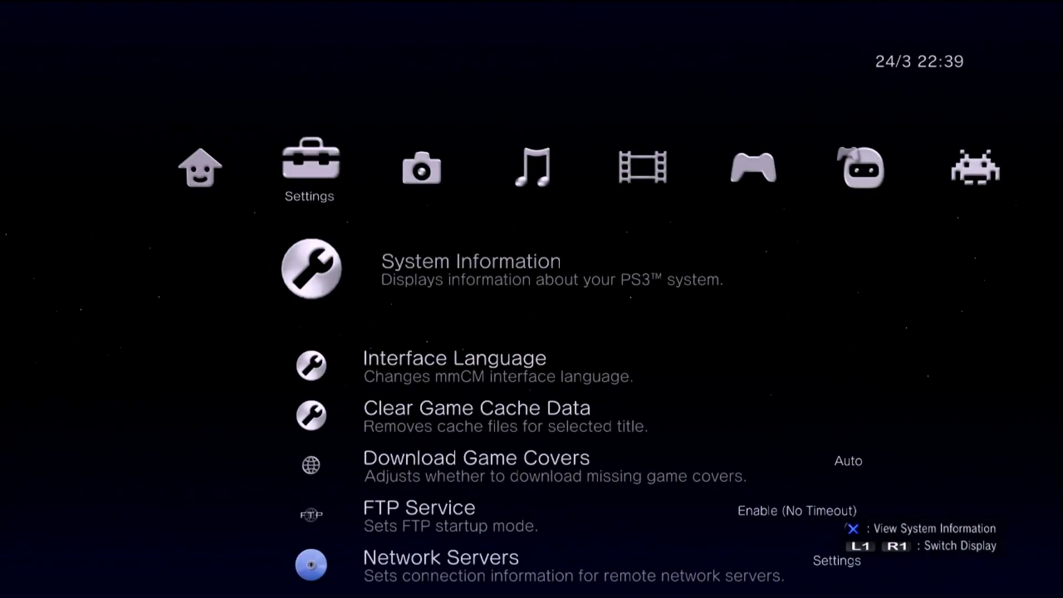
# Back in mmCM on the PS3, switch from Settings to the Retro category with the PS2 games.
pyautogui.press('Right')
pyautogui.press('Right')
pyautogui.press('Right')
pyautogui.press('Right')
pyautogui.press('Right')
pyautogui.press('Right')
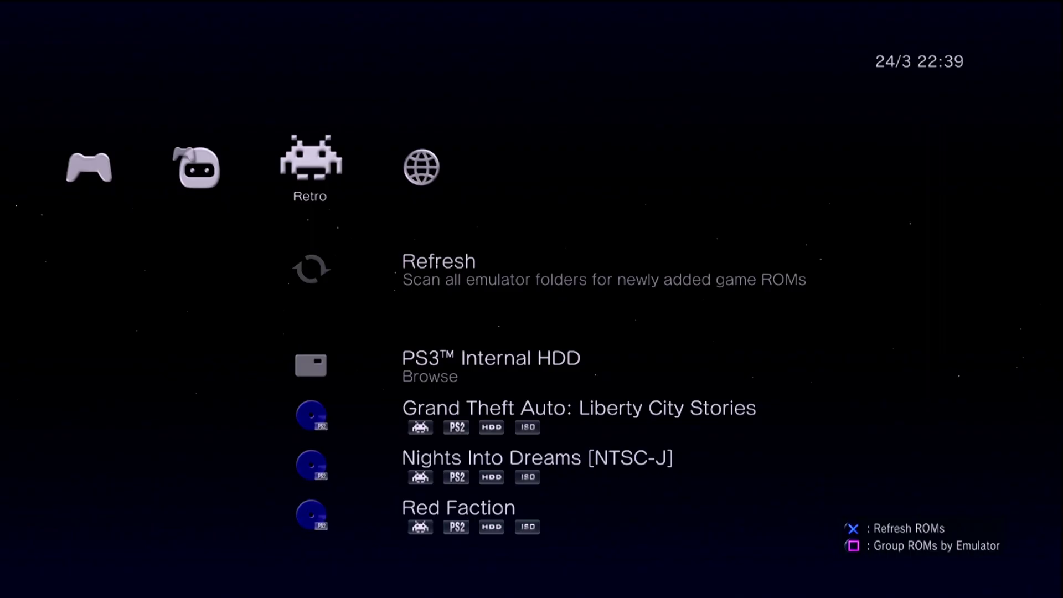
# Look through the PS2 ISO games listed in the Retro category, from Grand Theft Auto Liberty City Stories to Red Faction.
pyautogui.press('Down')
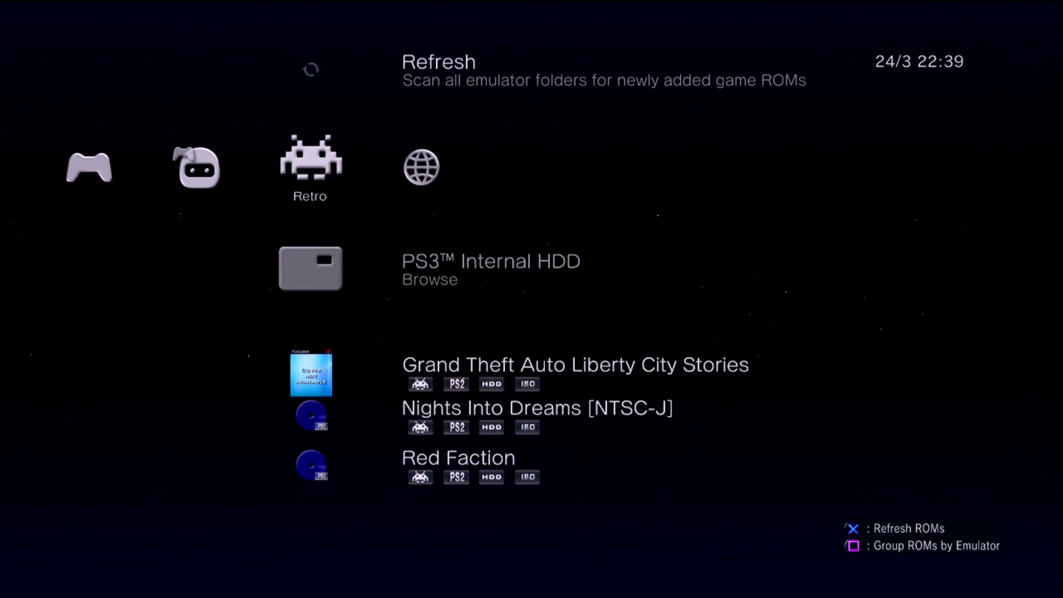
pyautogui.press('Down')
pyautogui.press('Down')
pyautogui.press('Down')
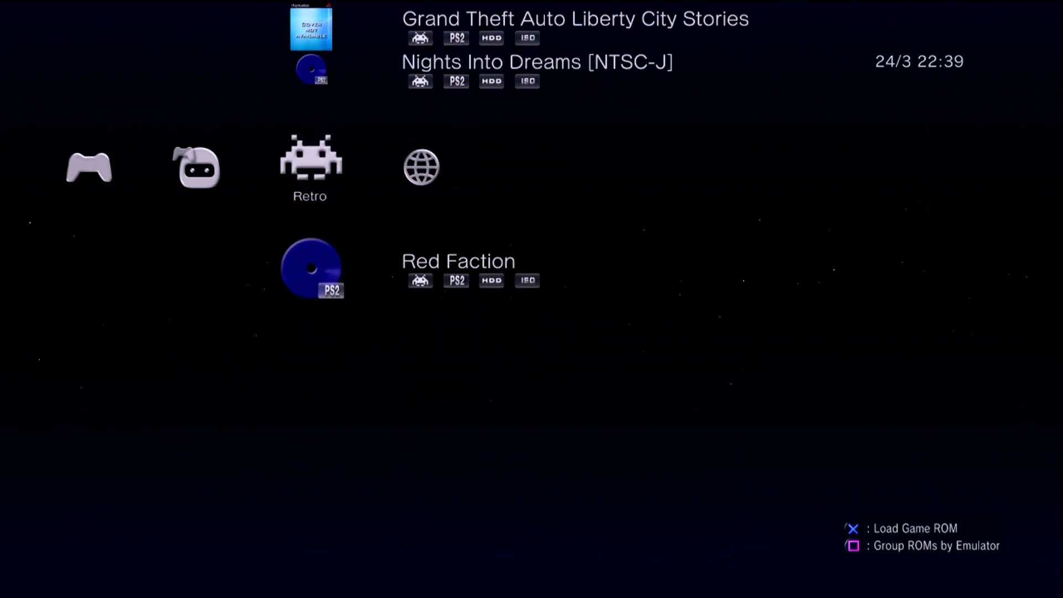
pyautogui.press('Up')
pyautogui.press('Up')
pyautogui.press('Up')
pyautogui.press('Down')
pyautogui.press('Down')
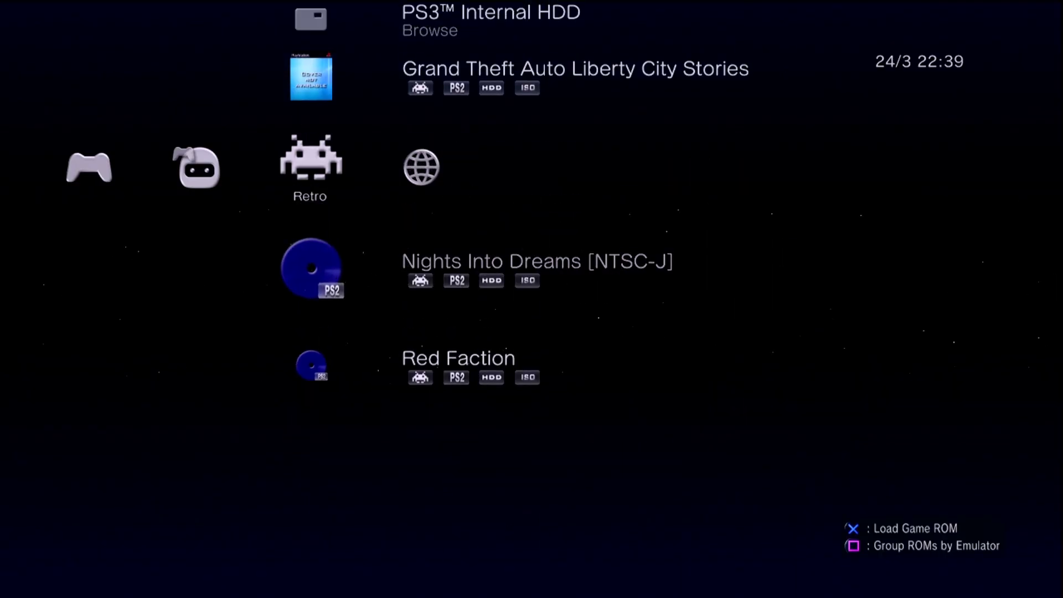
pyautogui.press('Down')
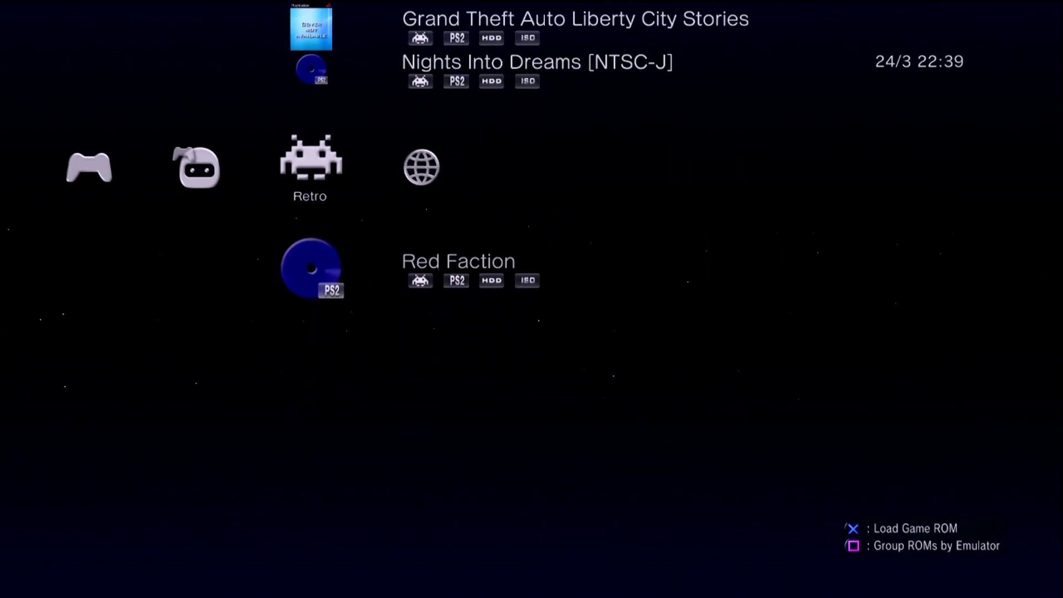
pyautogui.press('Up')
pyautogui.press('Up')
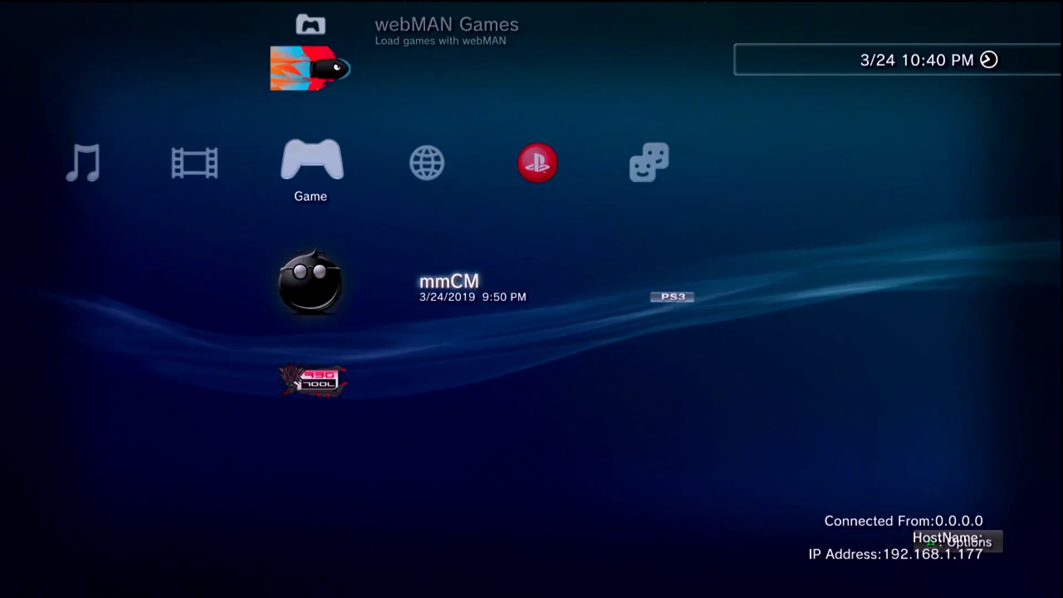
# Launch ManaGunZ from the PS3's Game category and switch to its PS2 games.
pyautogui.press('Up')
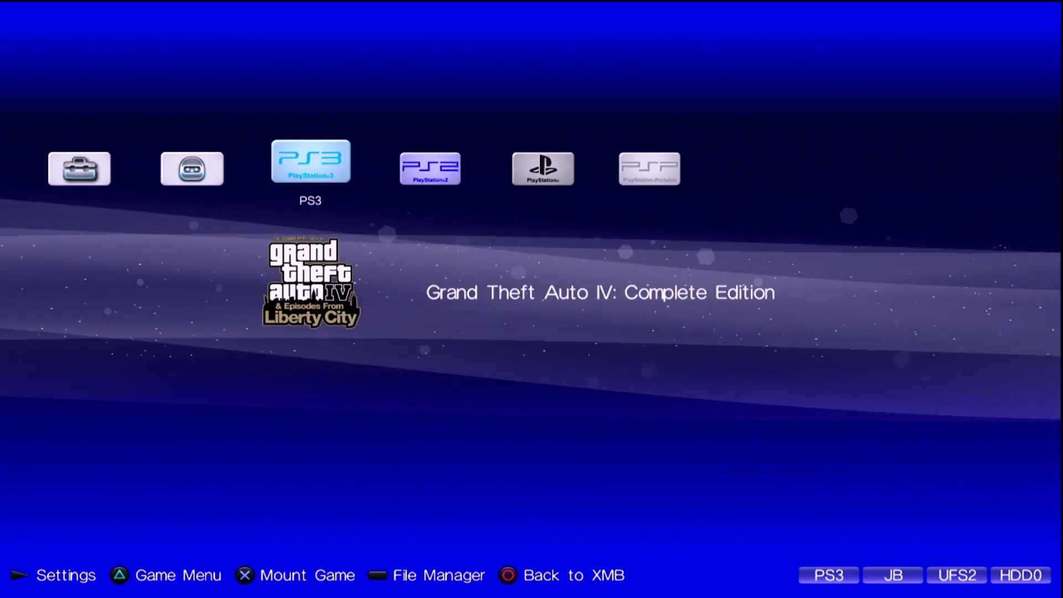
pyautogui.press('Right')
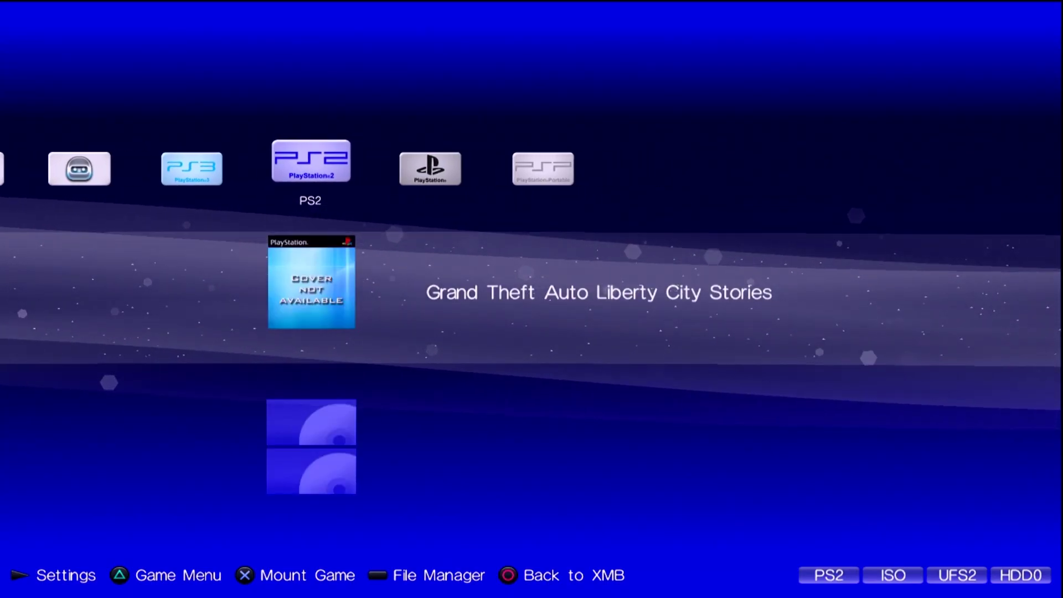
pyautogui.press('Down')
pyautogui.press('Up')
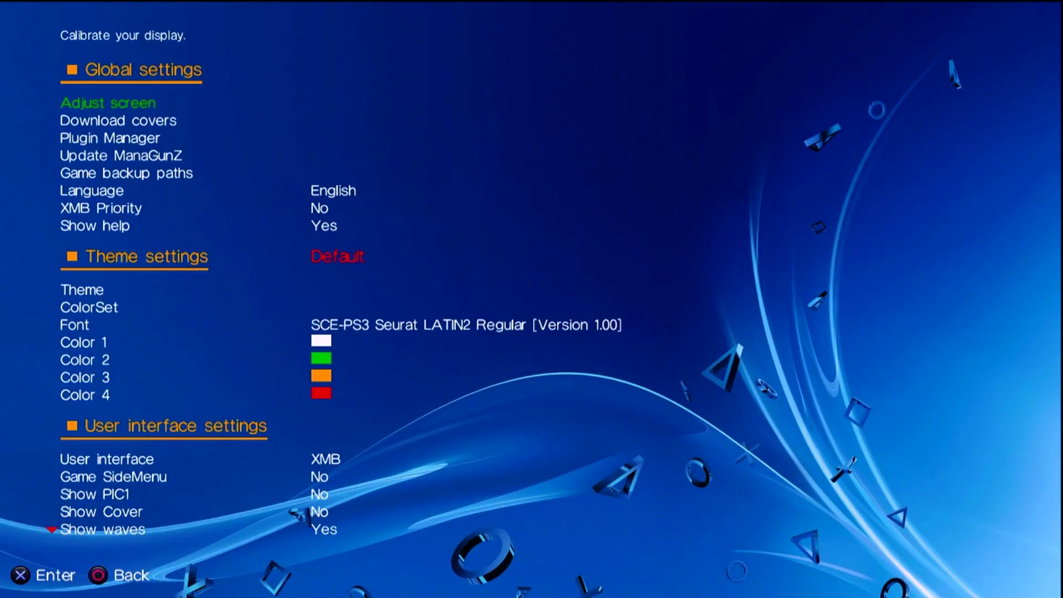
# Look through the global and theme settings of ManaGunZ, then return to the PS2 games.
pyautogui.press('Down')
pyautogui.press('Down')
pyautogui.press('Down')
pyautogui.press('Down')
pyautogui.press('Down')
pyautogui.press('Down')
pyautogui.press('Down')
pyautogui.press('Down')
pyautogui.press('Down')
pyautogui.press('Down')
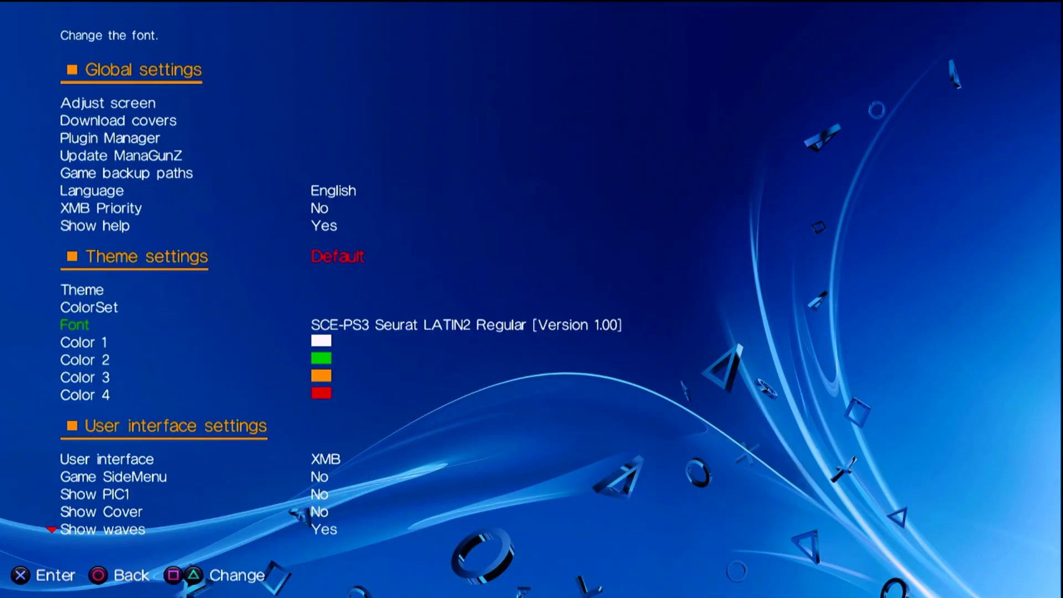
pyautogui.press('Escape')
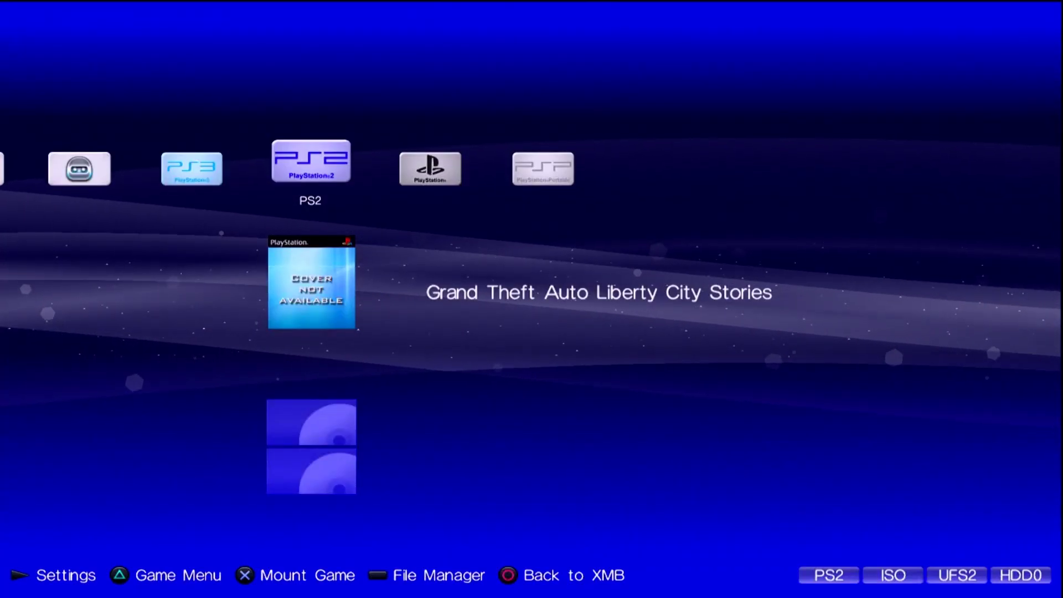
# Open the game options of Grand Theft Auto Liberty City Stories and enable 480P.
pyautogui.press('Down')
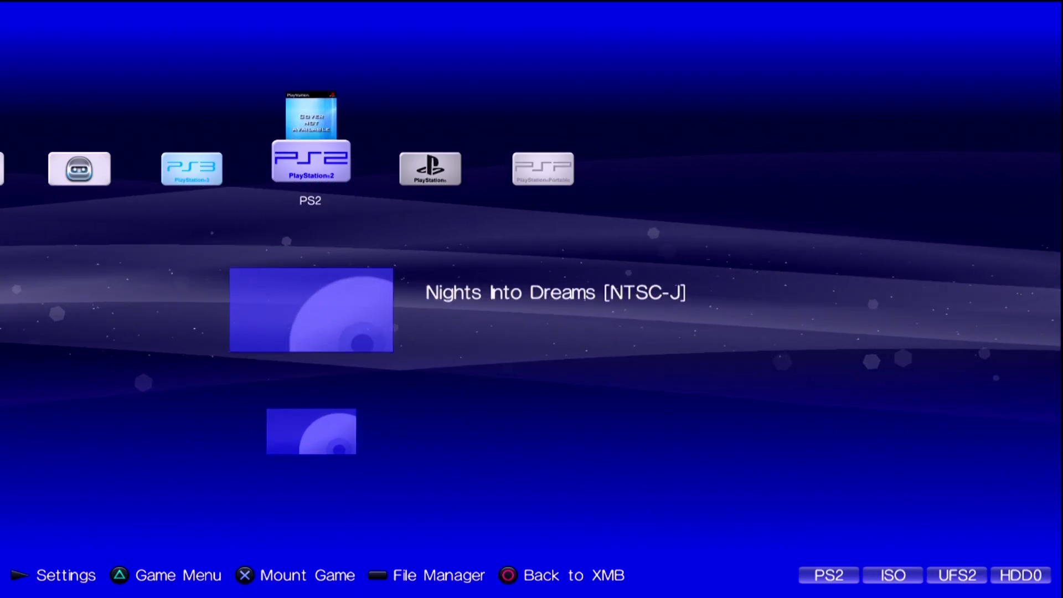
pyautogui.press('Up')
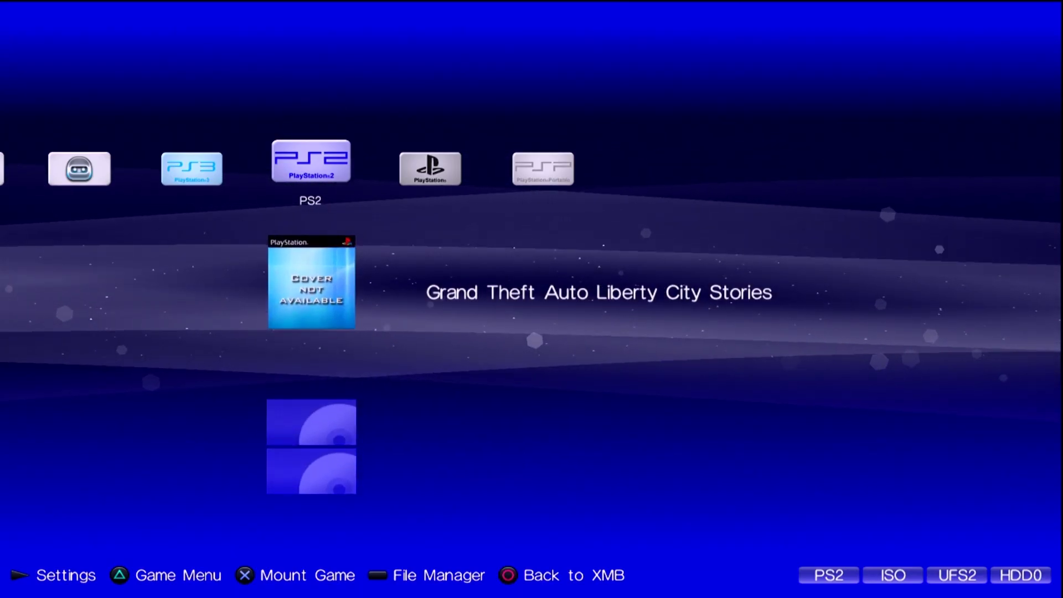
pyautogui.press('v')
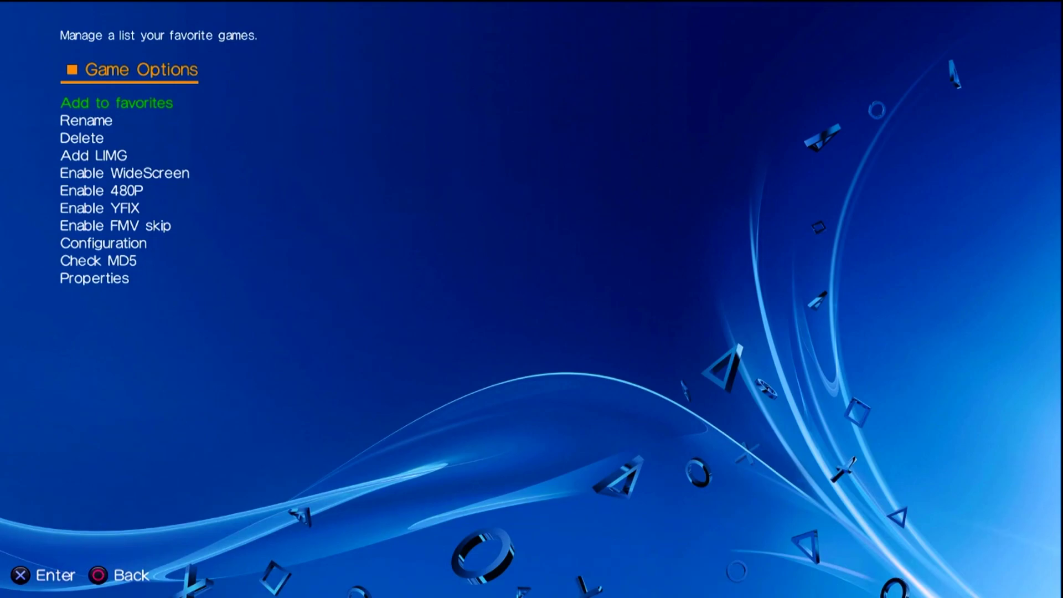
pyautogui.press('Down')
pyautogui.press('Down')
pyautogui.press('Down')
pyautogui.press('Down')
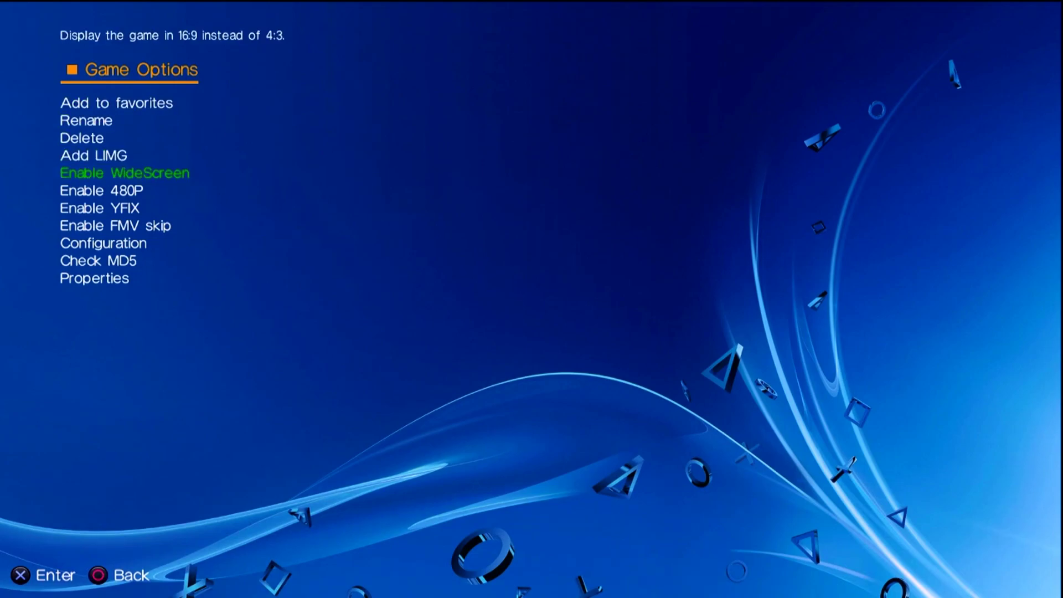
pyautogui.press('Down')
pyautogui.press('Down')
pyautogui.press('Down')
pyautogui.press('Up')
pyautogui.press('Up')
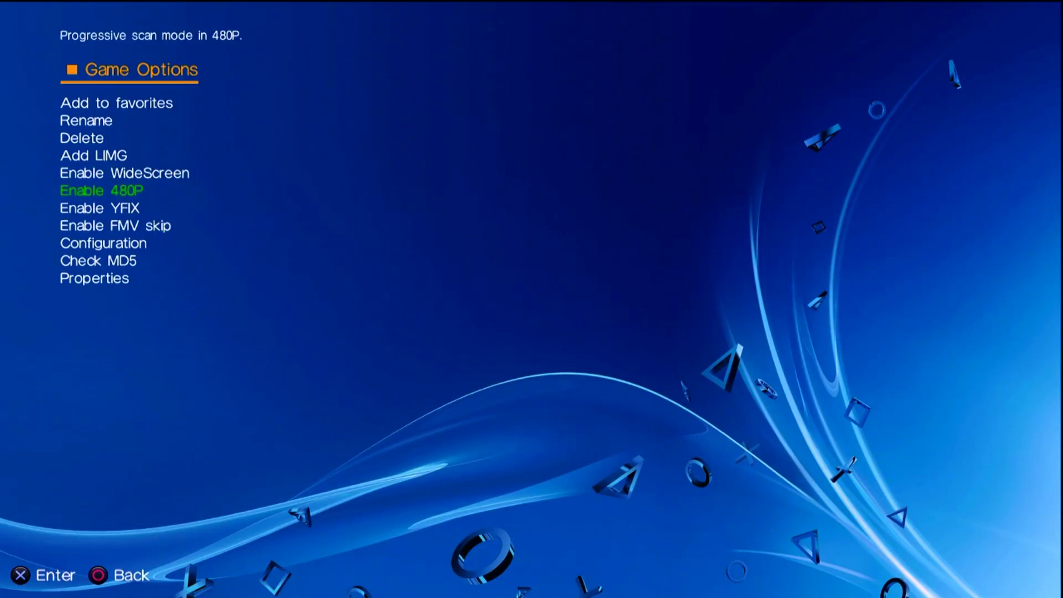
pyautogui.press('Return')
# Enable FMV skip for Grand Theft Auto Liberty City Stories.
pyautogui.press('Down')
pyautogui.press('Down')
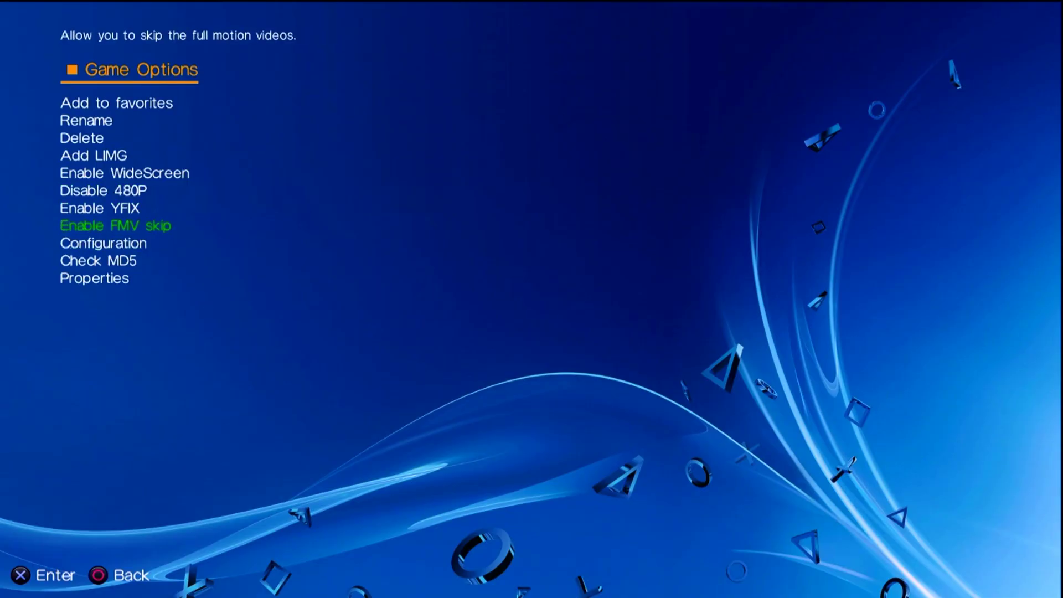
pyautogui.press('Return')
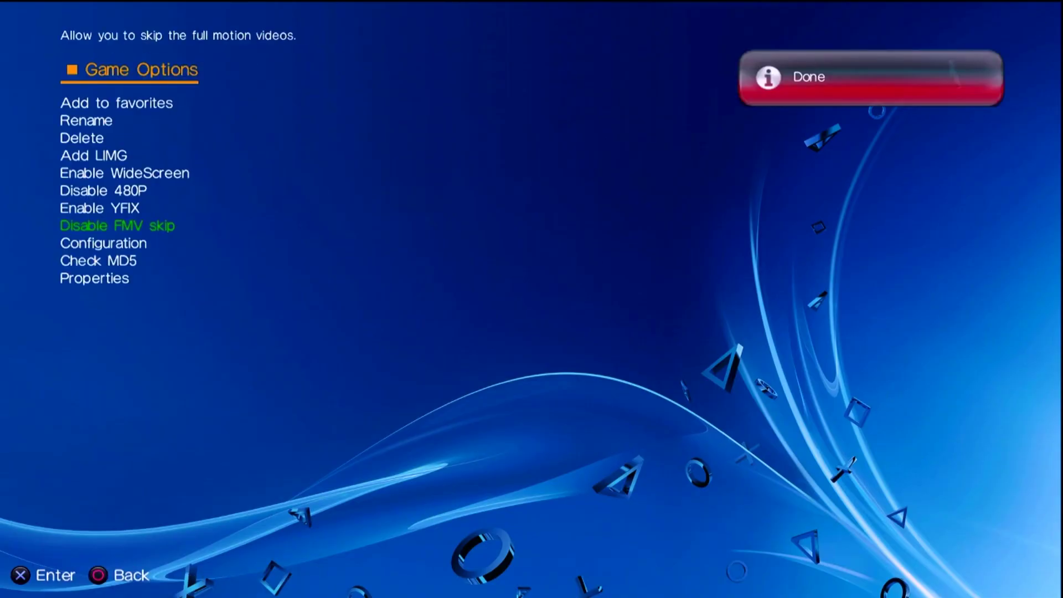
# Look through the remaining game options down to Properties and return to the PS2 games.
pyautogui.press('Up')
pyautogui.press('Up')
pyautogui.press('Up')
pyautogui.press('Down')
pyautogui.press('Down')
pyautogui.press('Down')
pyautogui.press('Down')
pyautogui.press('Down')
pyautogui.press('Down')
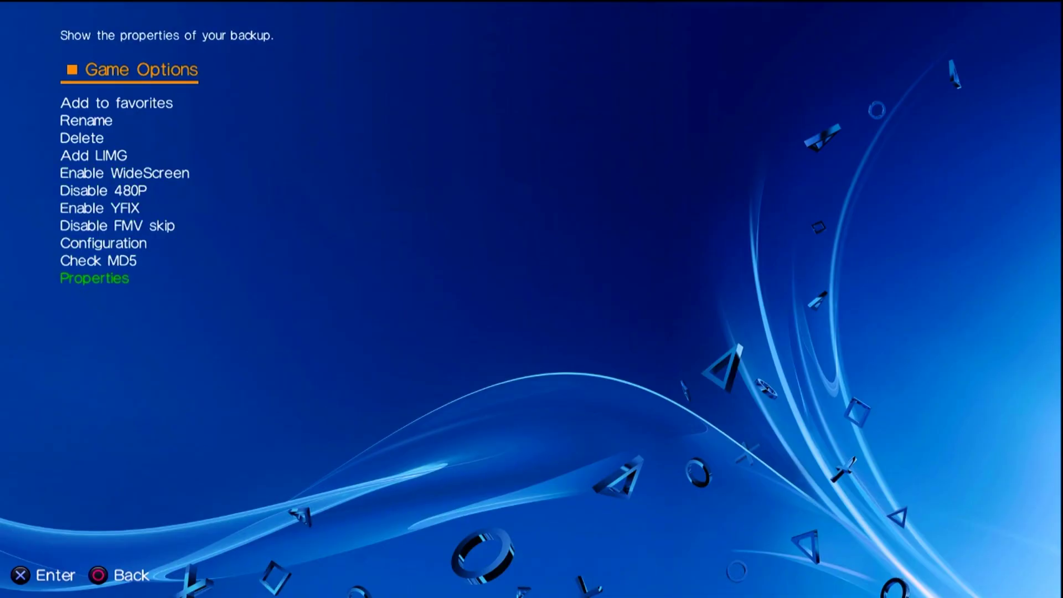
pyautogui.press('Down')
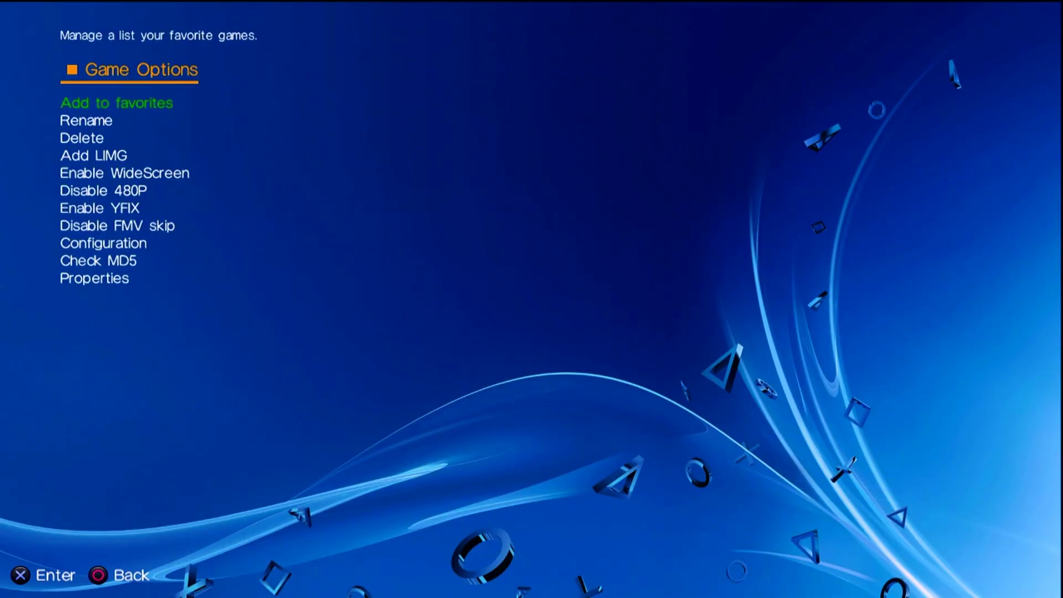
pyautogui.press('Escape')
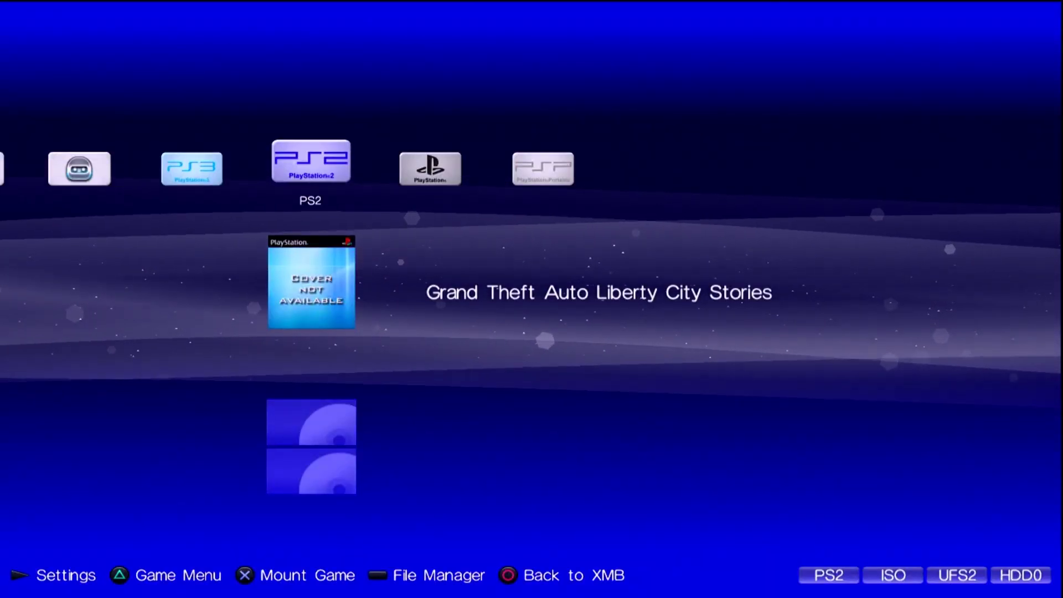
# Open the game options of Nights Into Dreams [NTSC-J] and enable 480P.
pyautogui.press('Down')
pyautogui.press('Down')
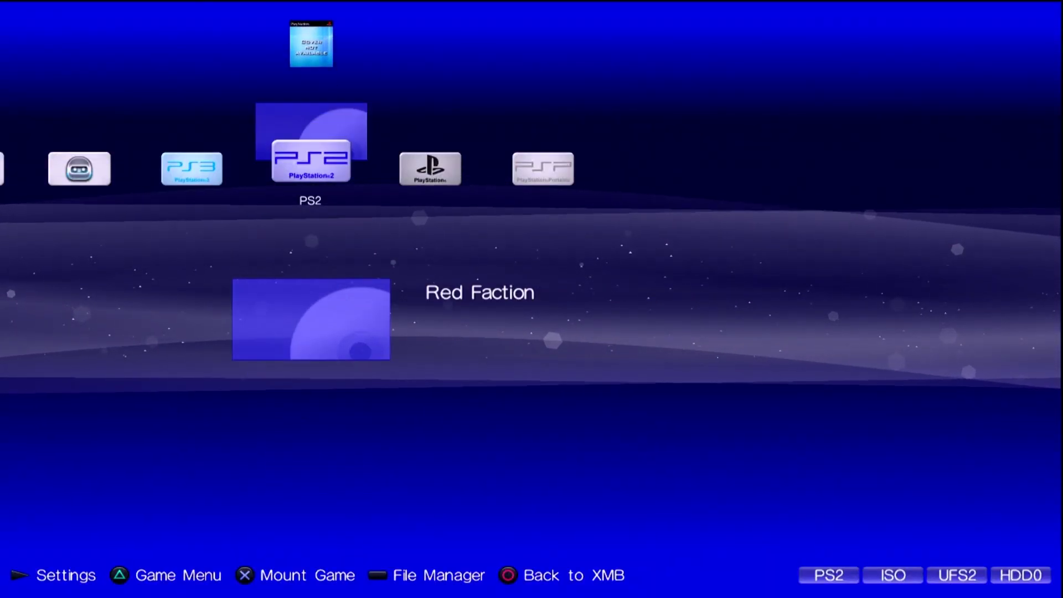
pyautogui.press('Up')
pyautogui.press('Up')
pyautogui.press('Down')
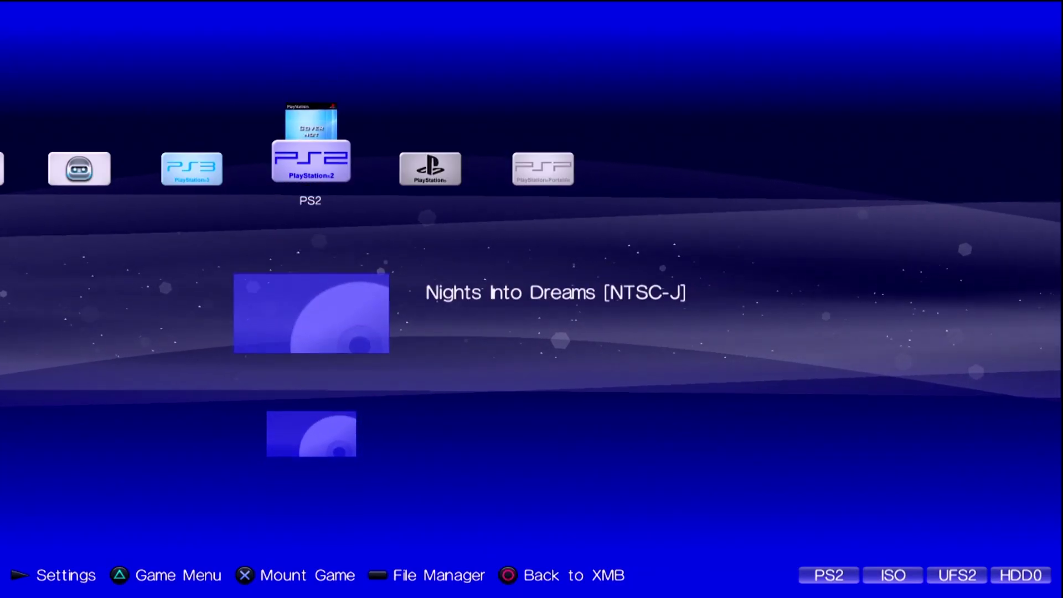
pyautogui.press('Return')
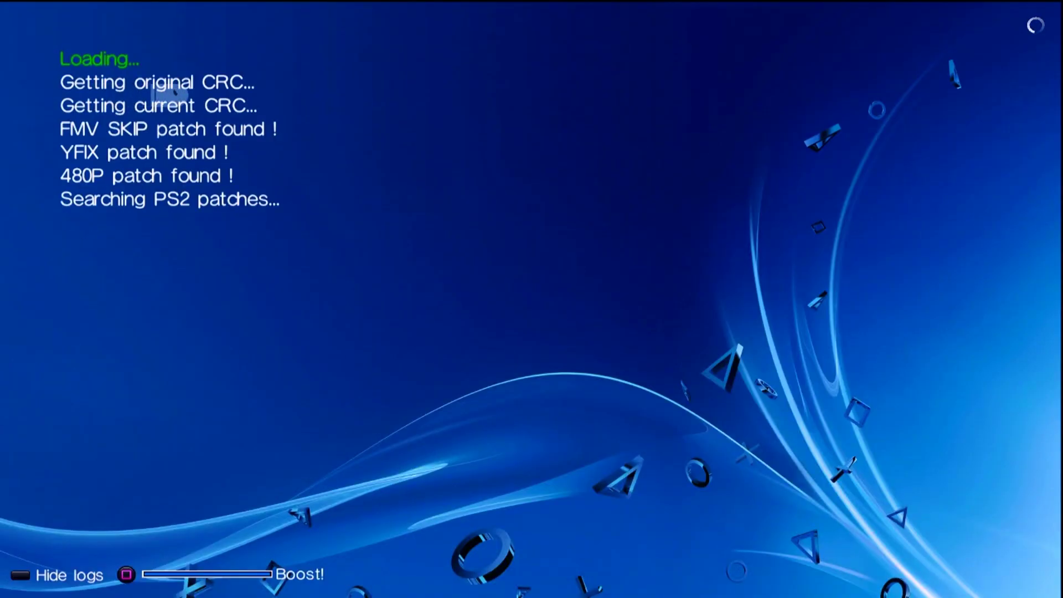
pyautogui.press('Down')
pyautogui.press('Down')
pyautogui.press('Down')
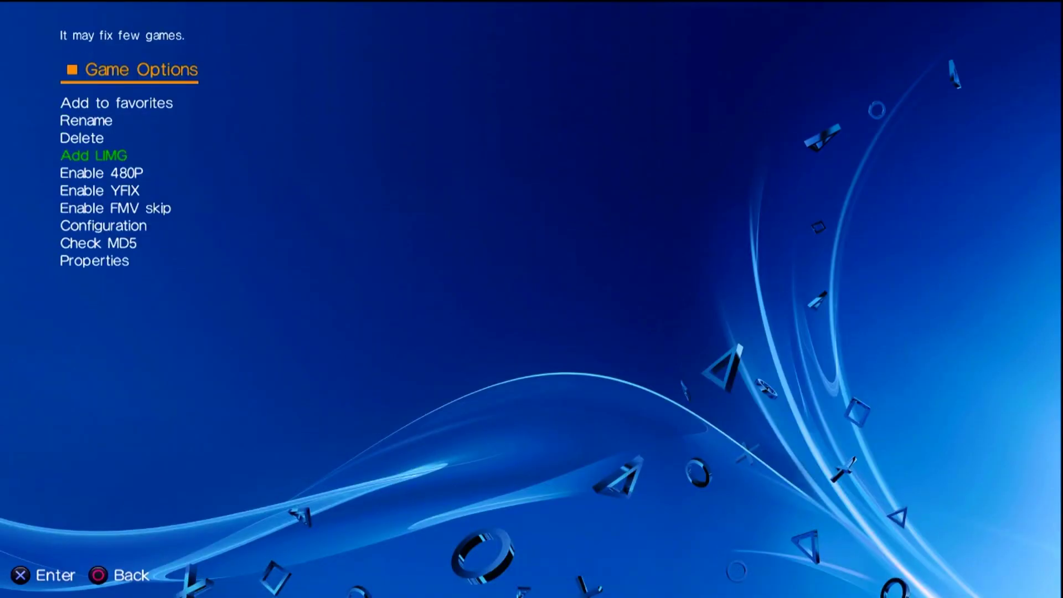
pyautogui.press('Down')
pyautogui.press('Return')
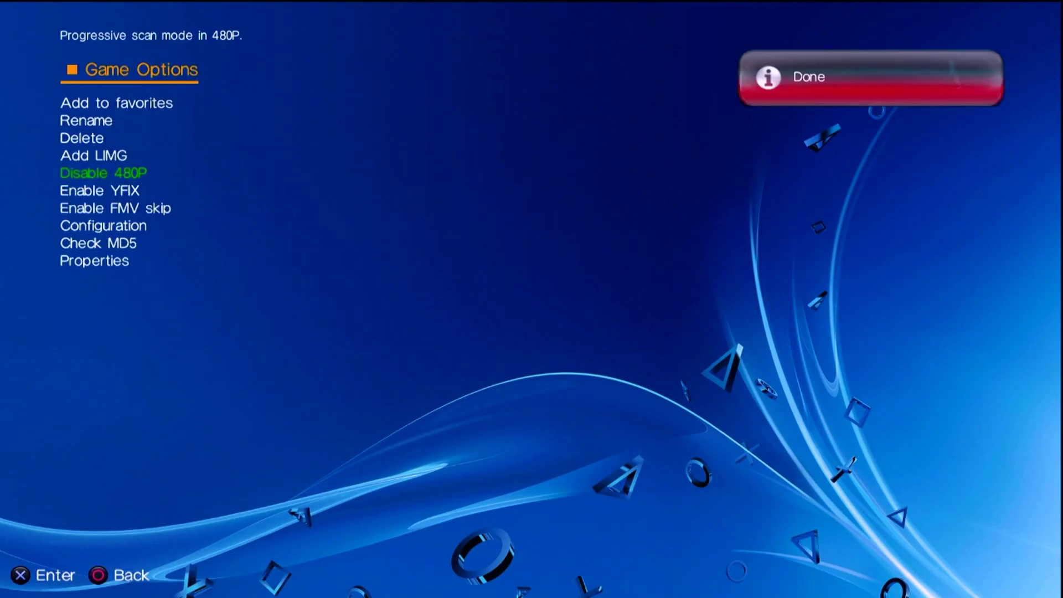
# Leave the game options and mount Nights Into Dreams [NTSC-J], returning to the XMB.
pyautogui.press('Up')
pyautogui.press('Up')
pyautogui.press('Up')
pyautogui.press('Up')
pyautogui.press('Escape')
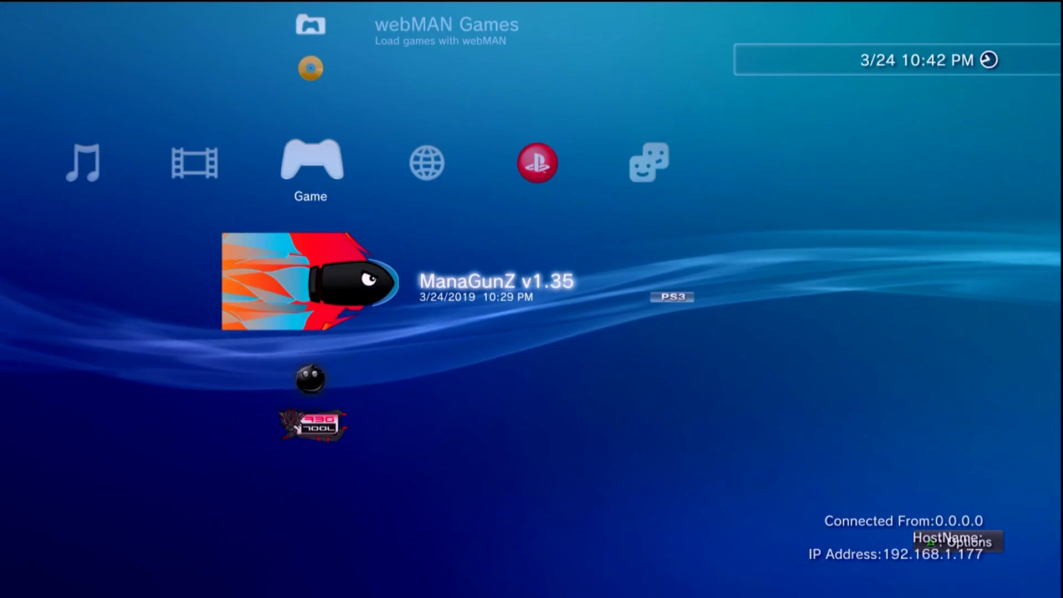
# Open the Memory Card Utility in the Game category of the XMB.
pyautogui.press('Up')
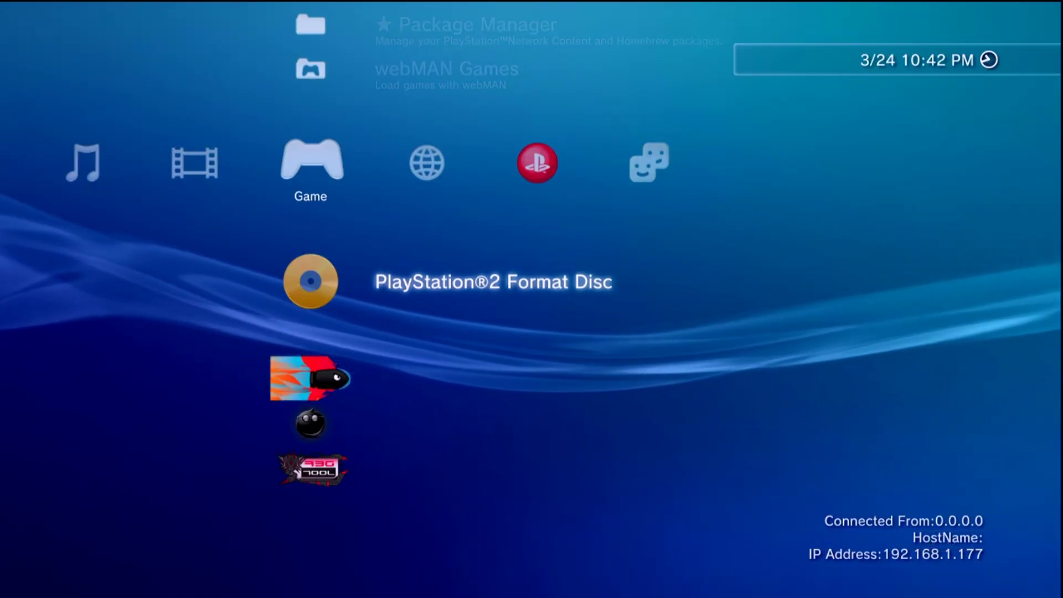
pyautogui.press('Up')
pyautogui.press('Up')
pyautogui.press('Up')
pyautogui.press('Up')
pyautogui.press('Up')
pyautogui.press('Up')
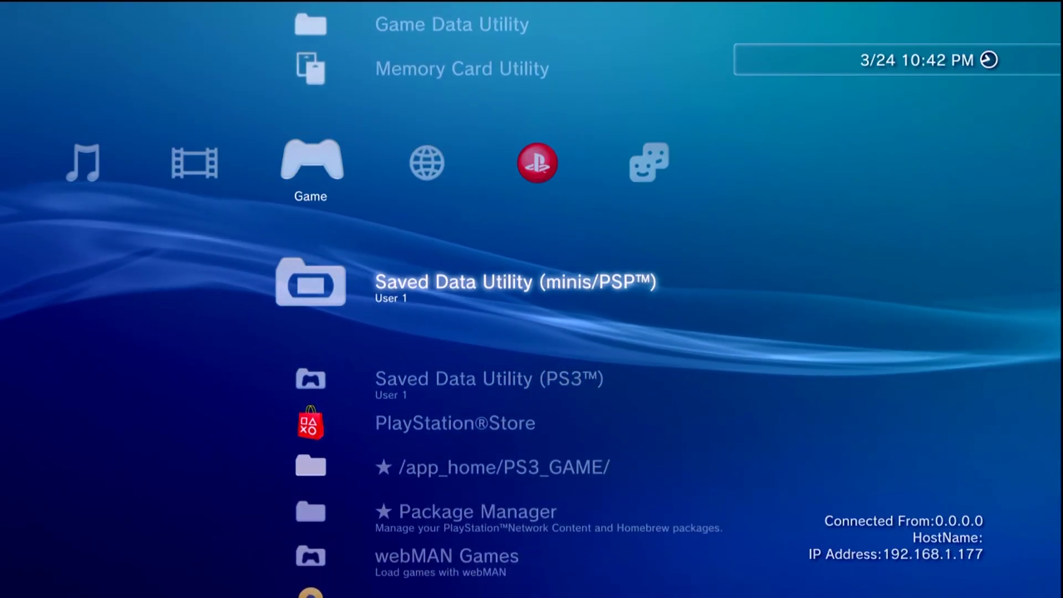
pyautogui.press('Up')
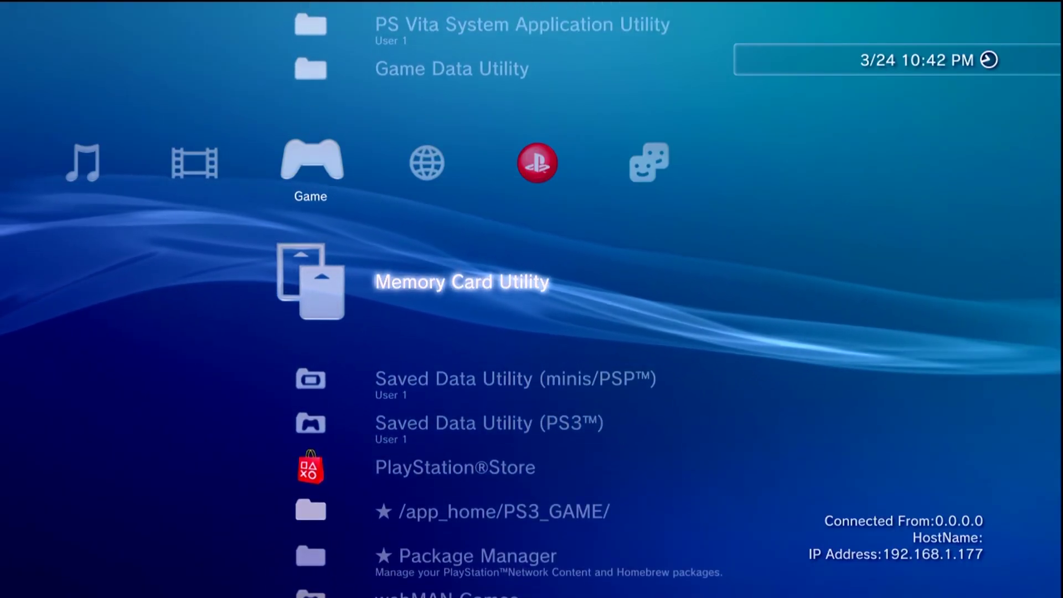
pyautogui.press('Return')
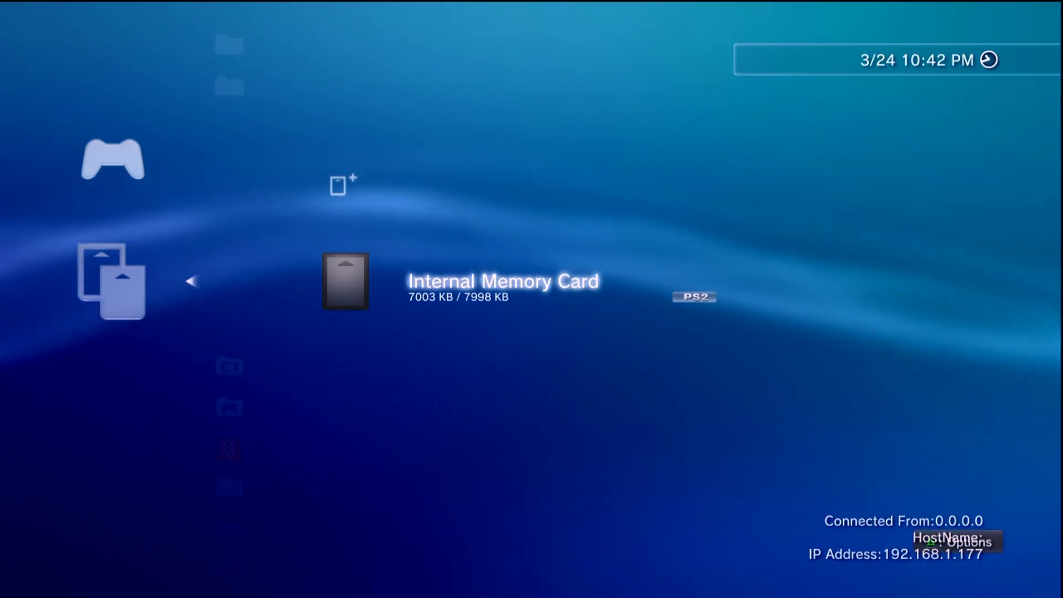
# View the PS2 and PS choices for creating a new internal memory card, then back out without creating one.
pyautogui.press('Up')
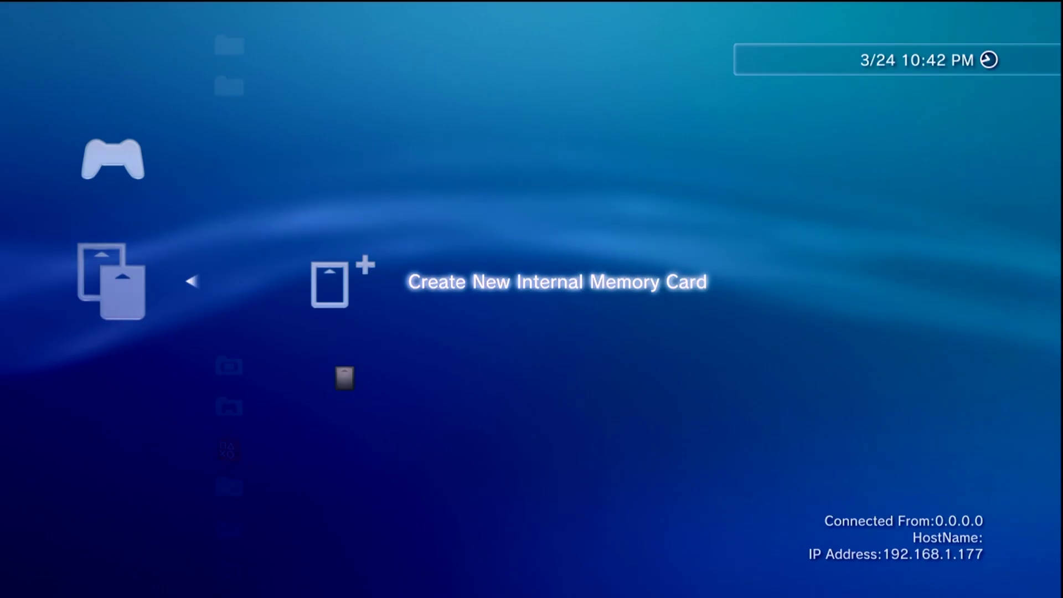
pyautogui.press('Return')
pyautogui.press('Down')
pyautogui.press('Up')
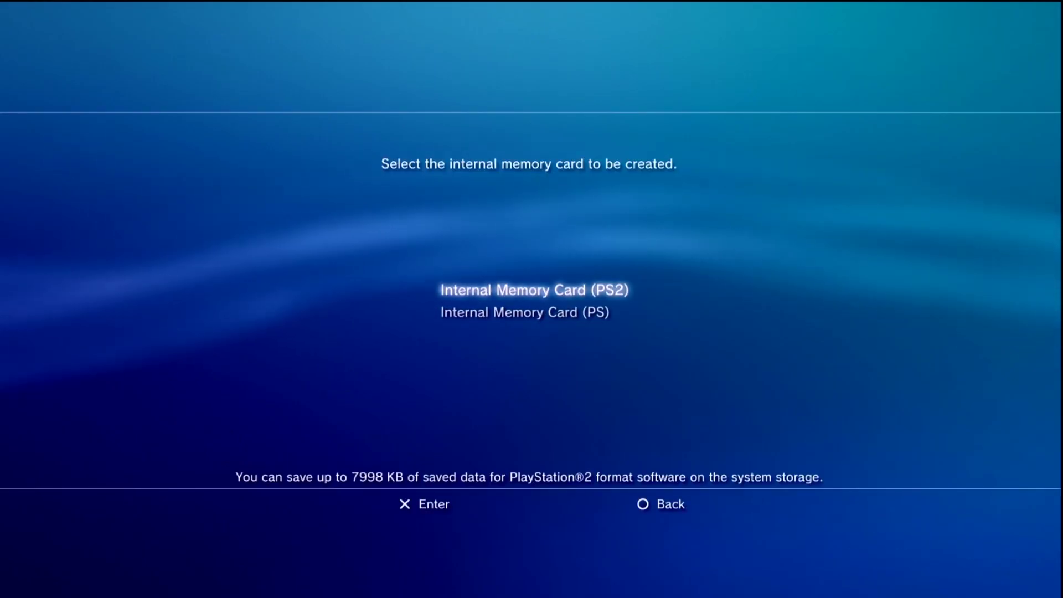
pyautogui.press('Escape')
pyautogui.press('Escape')
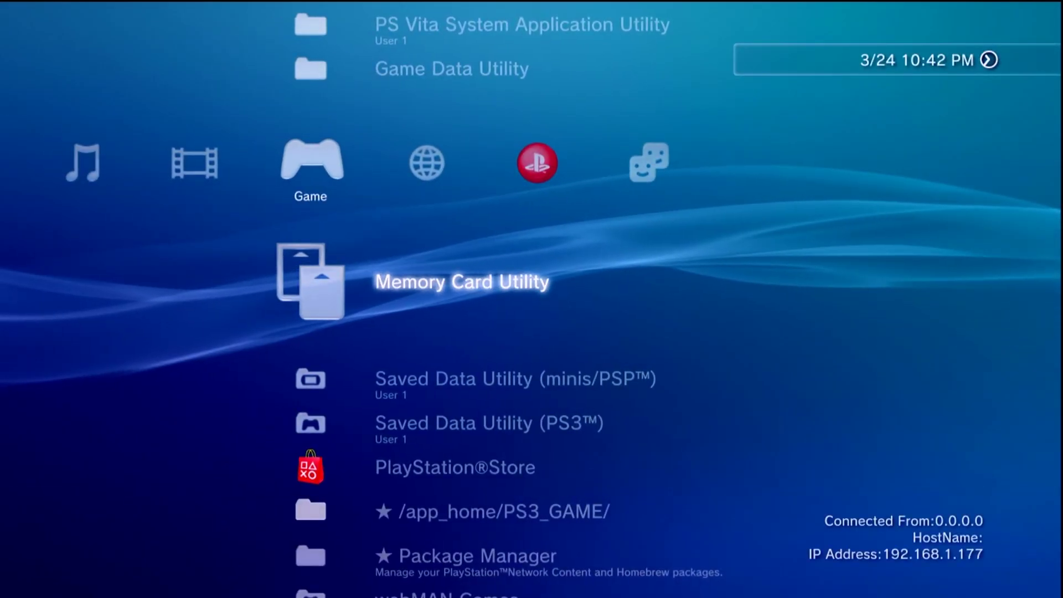
# Return to the mounted PlayStation®2 Format Disc in the Game category and start the game.
pyautogui.press('Down')
pyautogui.press('Down')
pyautogui.press('Down')
pyautogui.press('Down')
pyautogui.press('Down')
pyautogui.press('Down')
pyautogui.press('Down')
pyautogui.press('Down')
pyautogui.press('Down')
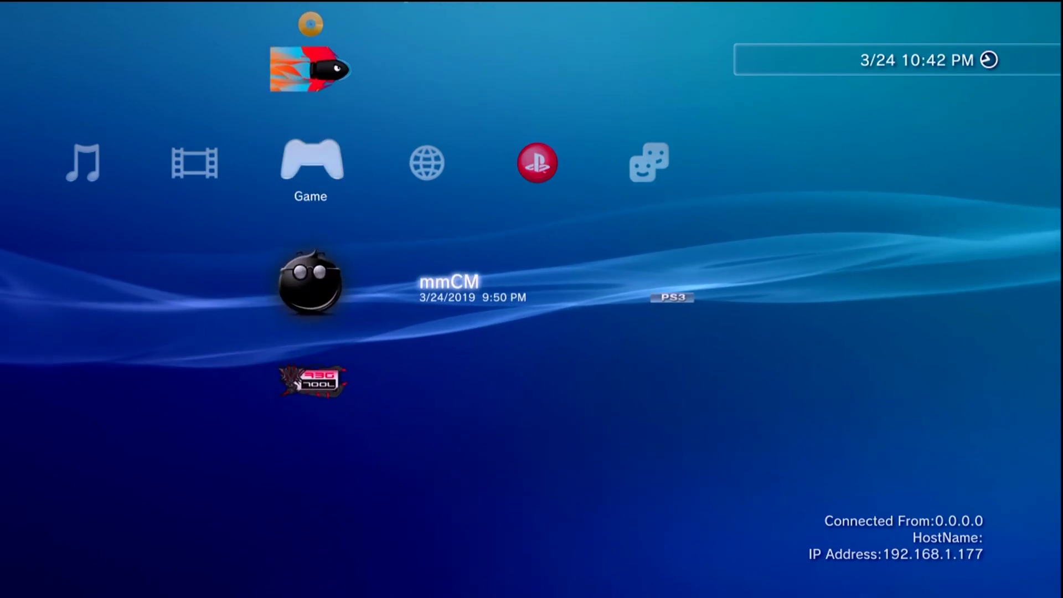
pyautogui.press('Up')
pyautogui.press('Up')
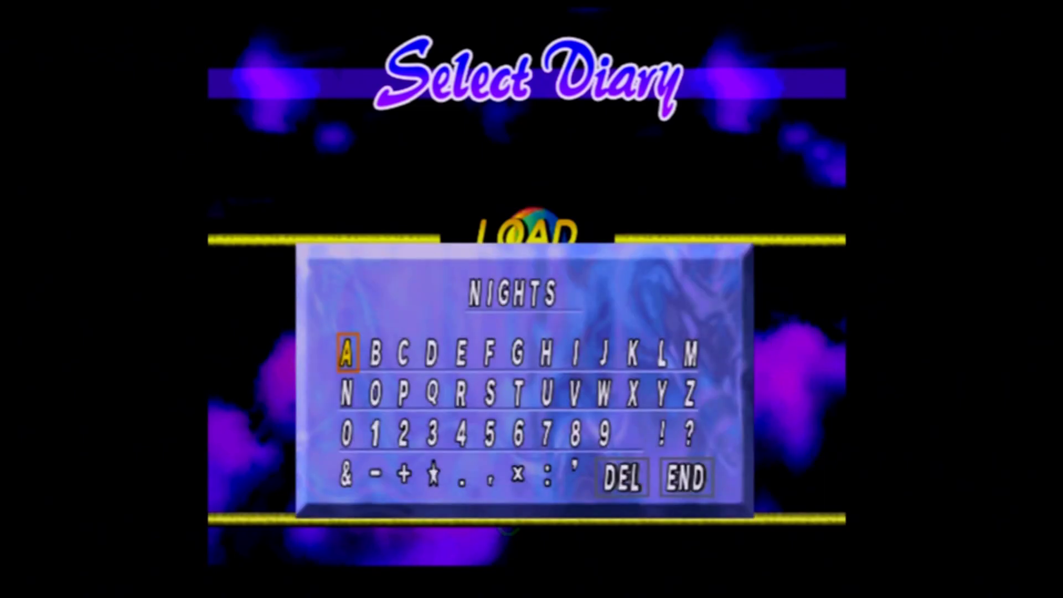
# Accept NIGHTS as the diary name and continue to the game's mode selection.
pyautogui.press('Up')
pyautogui.press('Down')
pyautogui.press('Return')
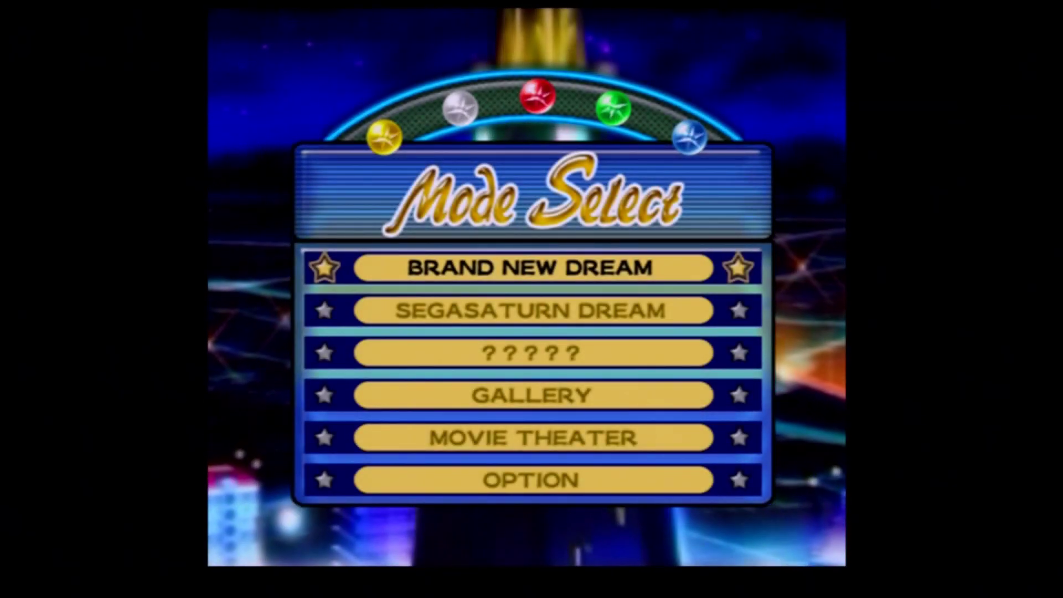
# Bring up the in-game system menu and turn Smoothing on in Other Settings.
pyautogui.press('super')
pyautogui.press('Down')
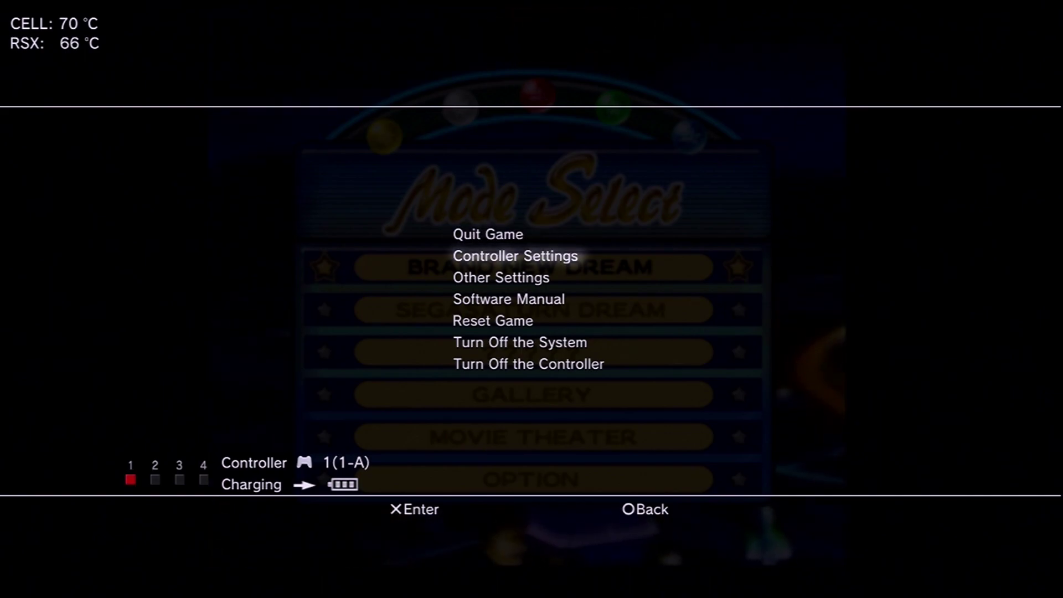
pyautogui.press('Down')
pyautogui.press('Down')
pyautogui.press('Up')
pyautogui.press('Return')
pyautogui.press('Down')
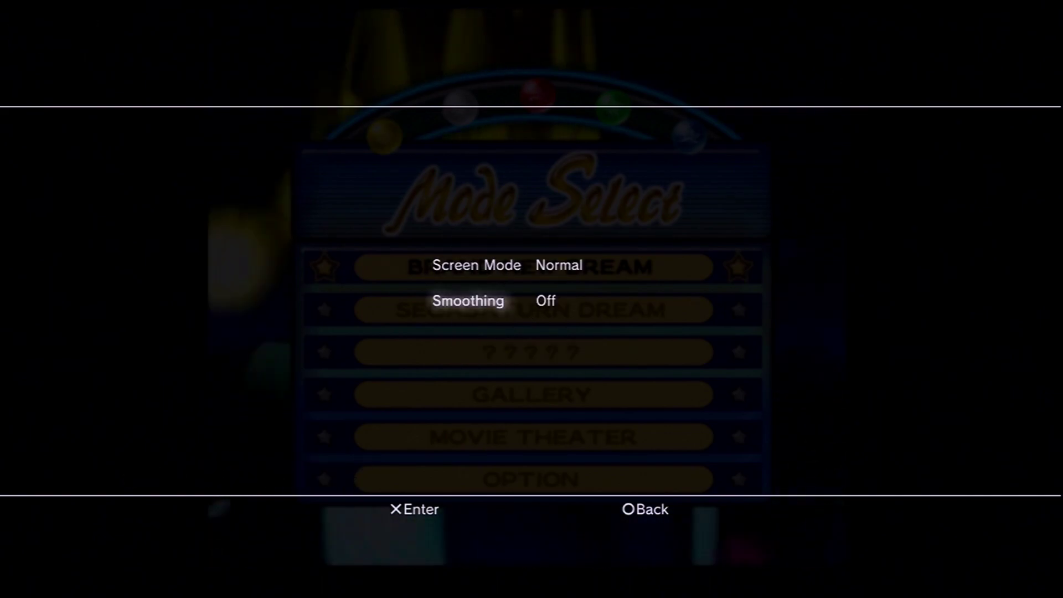
pyautogui.press('Return')
pyautogui.press('Down')
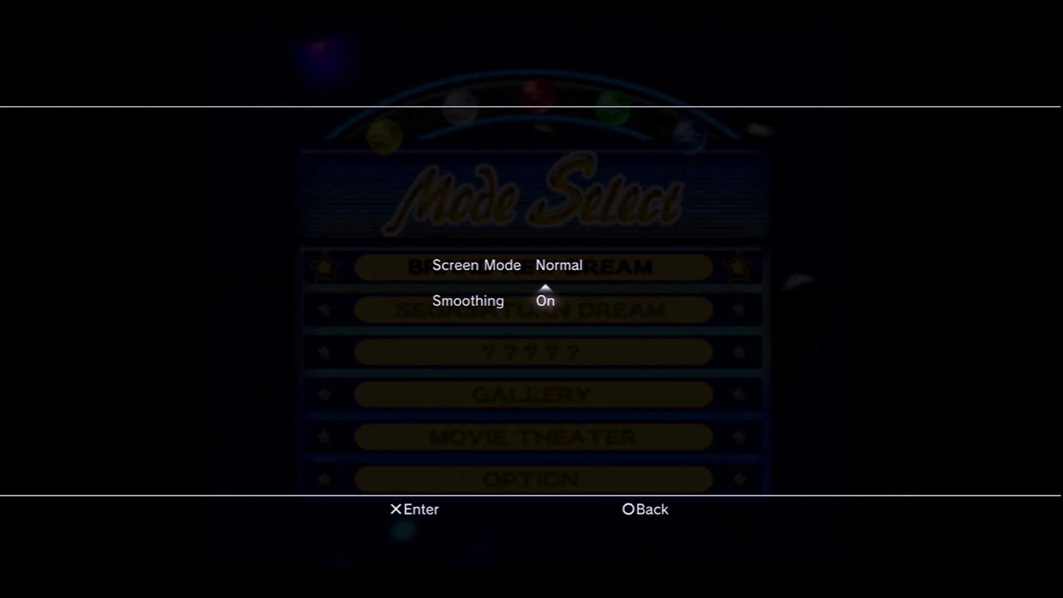
pyautogui.press('Return')
# Set Screen Mode to Full Screen, browse the other choices but keep Full Screen, and return to the system menu.
pyautogui.press('Up')
pyautogui.press('Return')
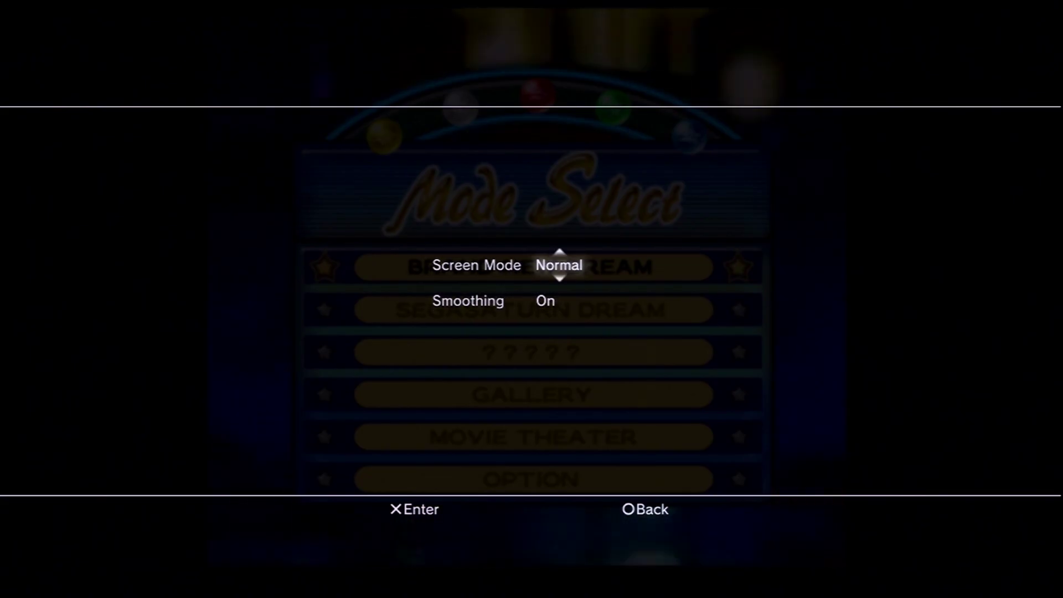
pyautogui.press('Down')
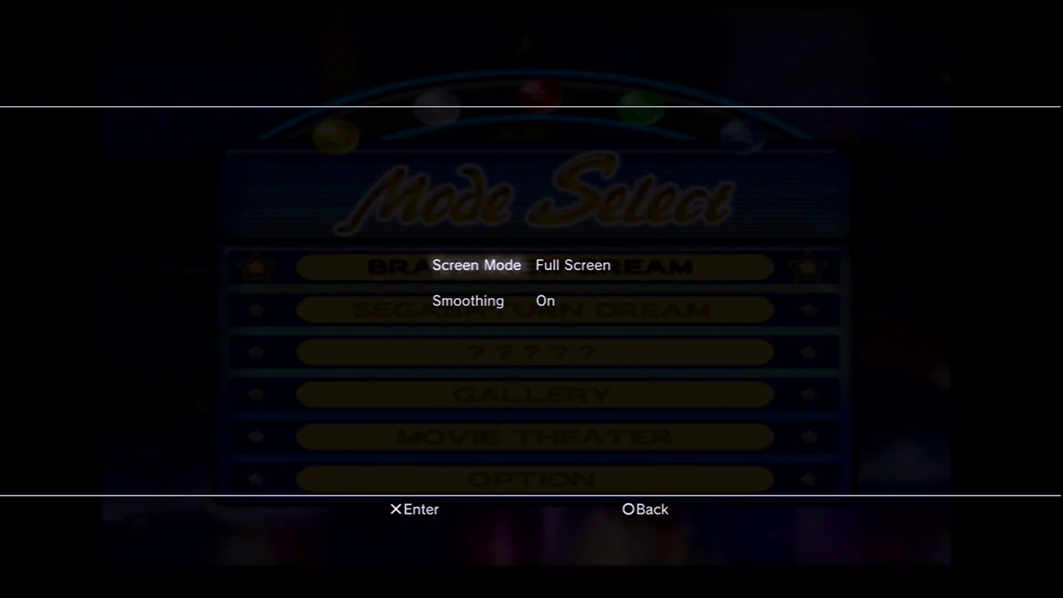
pyautogui.press('Up')
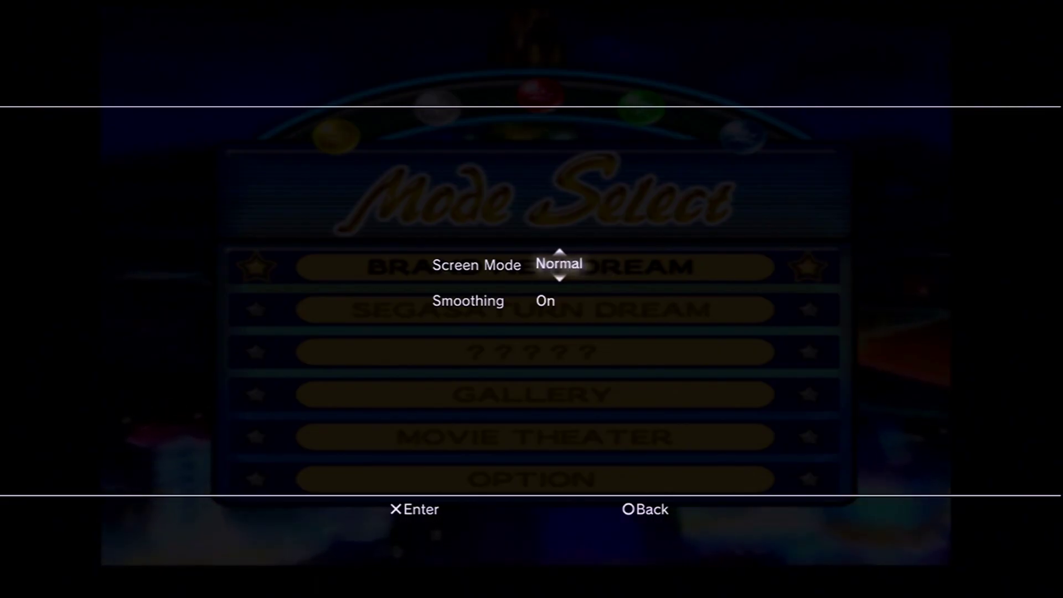
pyautogui.press('Down')
pyautogui.press('Up')
pyautogui.press('Up')
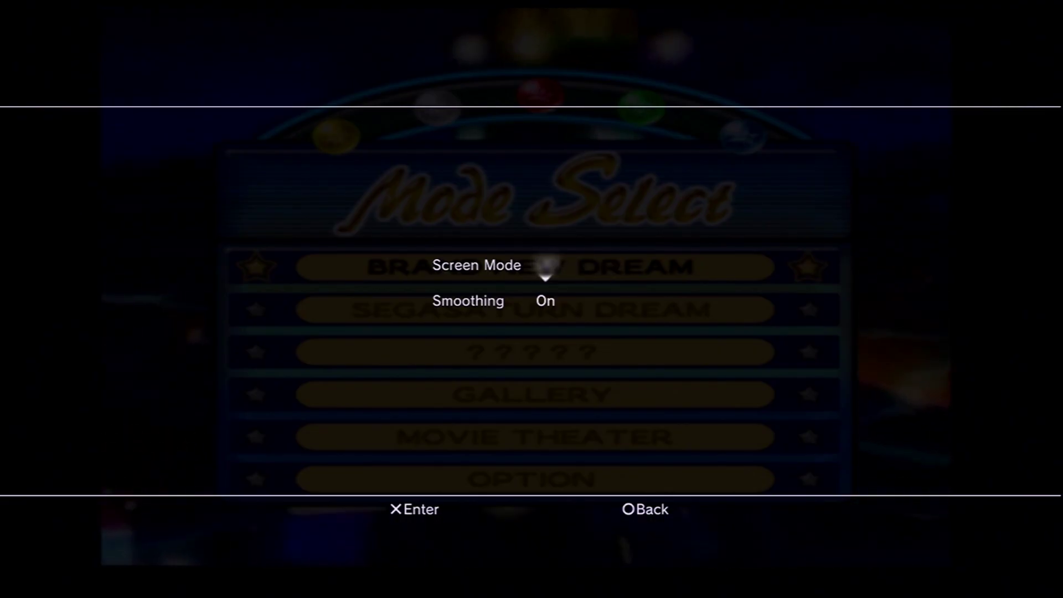
pyautogui.press('Down')
pyautogui.press('Down')
pyautogui.press('Return')
pyautogui.press('Escape')
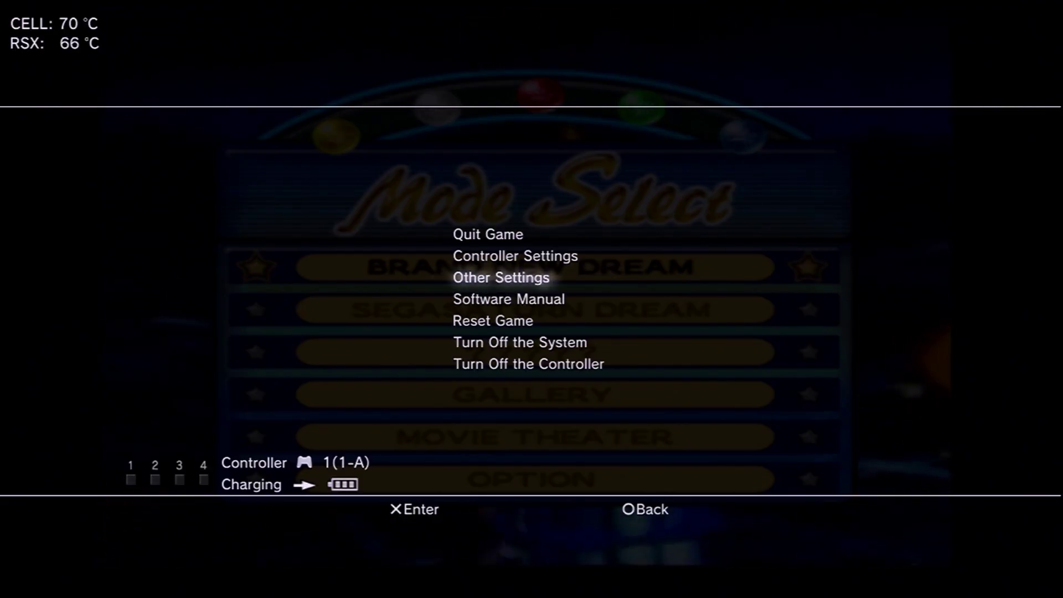
# Review the remaining system menu entries, including Software Manual and Reset Game, without choosing any, and close the menu.
pyautogui.press('Down')
pyautogui.press('Down')
pyautogui.press('Down')
pyautogui.press('Up')
pyautogui.press('Up')
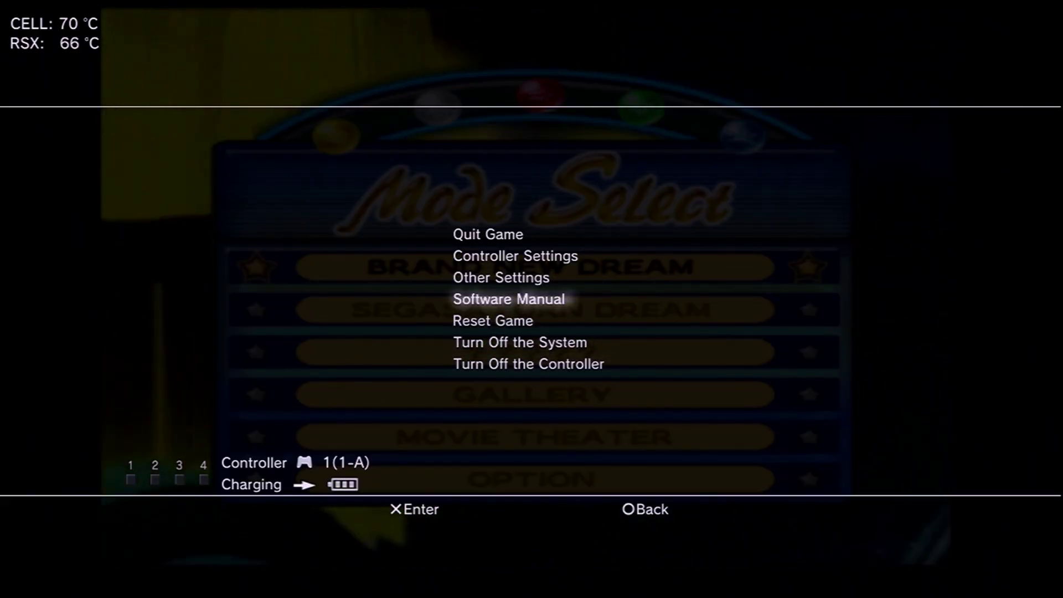
pyautogui.press('Up')
pyautogui.press('Up')
pyautogui.press('Up')
pyautogui.press('Escape')
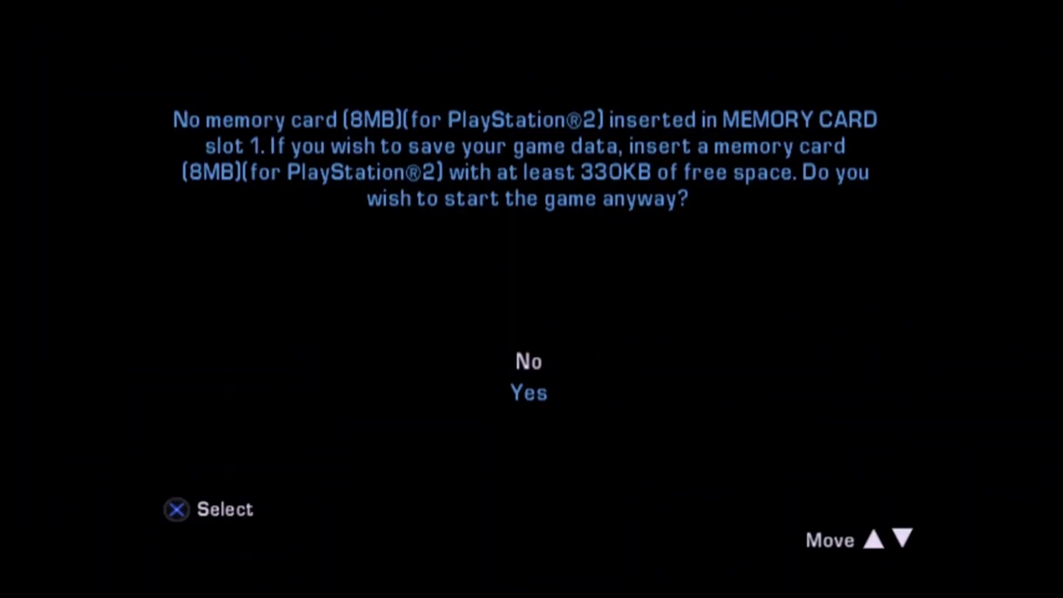
# Choose Yes to start the game without a memory card in slot 1.
pyautogui.press('Down')
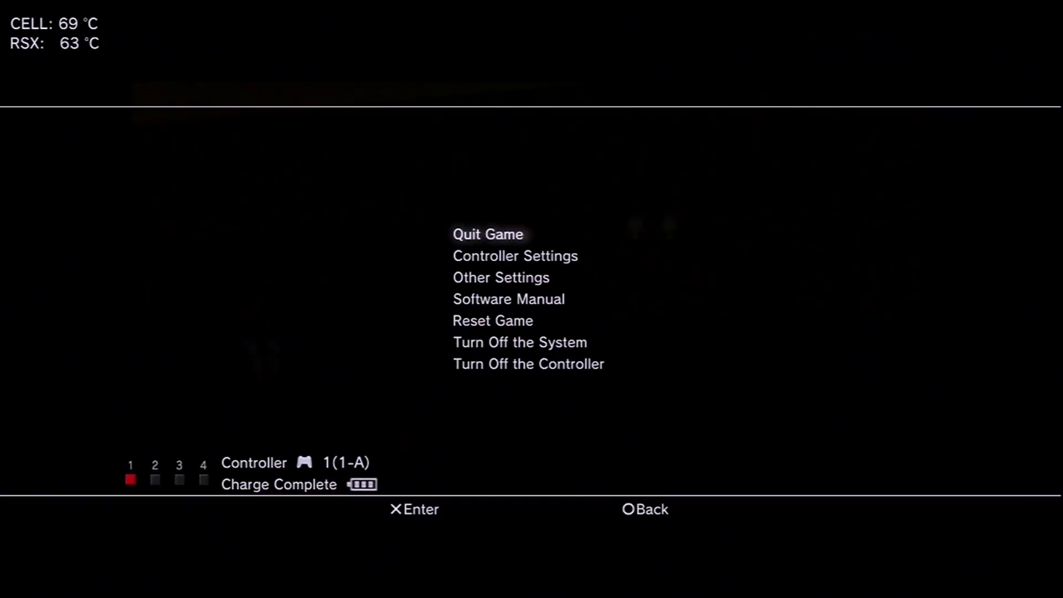
# Look through the in-game system menu of the running game, from Quit Game down past Software Manual.
pyautogui.press('Down')
pyautogui.press('Down')
pyautogui.press('Down')
pyautogui.press('Down')
pyautogui.press('Up')
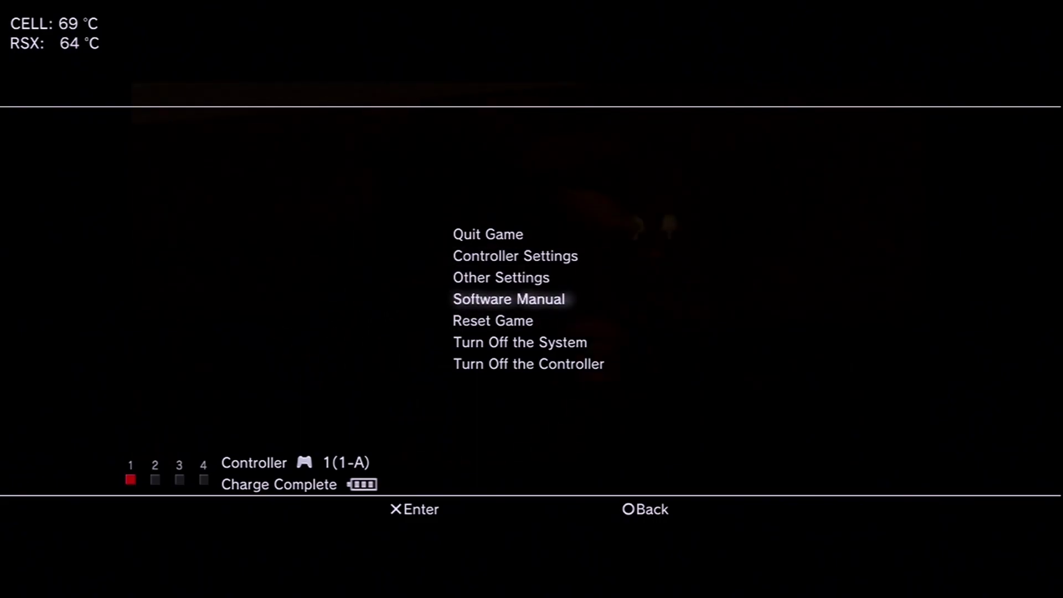